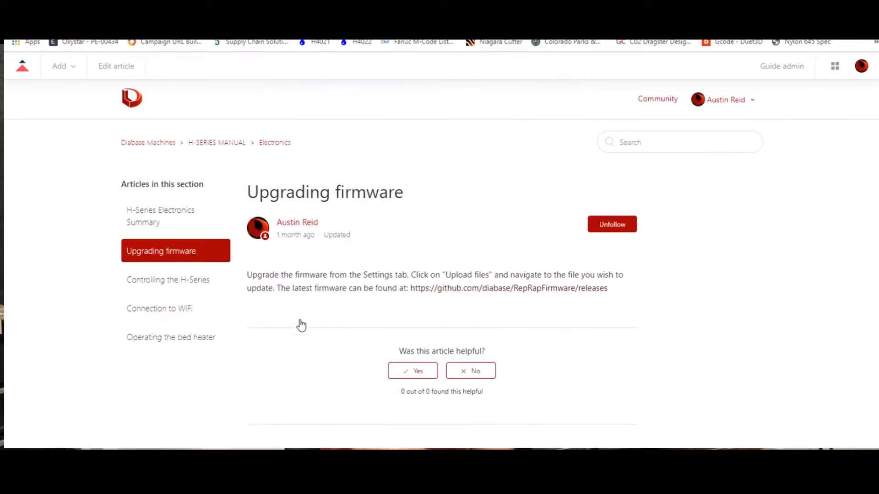
Step: Open the RepRapFirmware releases page linked in the article and download DuetWebControl-1.22.8-diabase.zip from the 2.04RC2-diabase release
{"action": "left_click", "coordinate": [479, 288]}
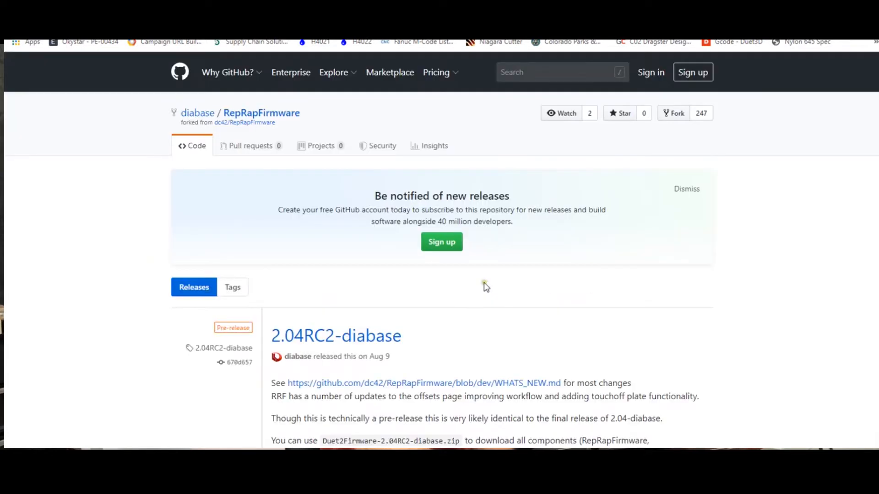
{"action": "scroll", "coordinate": [488, 325], "scroll_direction": "down", "scroll_amount": 3}
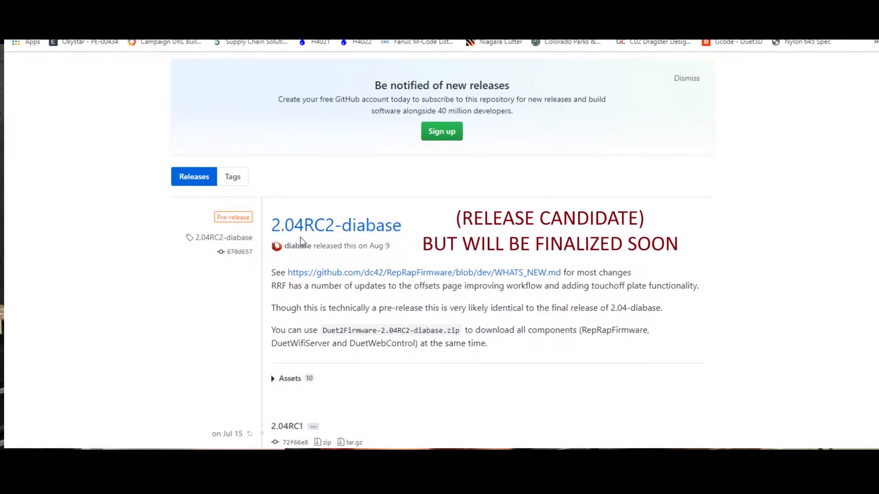
{"action": "scroll", "coordinate": [726, 268], "scroll_direction": "down", "scroll_amount": 4}
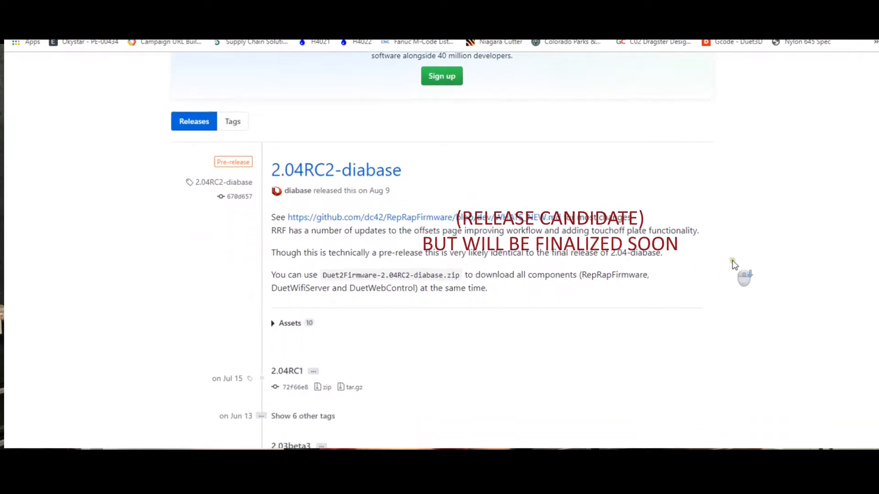
{"action": "scroll", "coordinate": [730, 266], "scroll_direction": "up", "scroll_amount": 4}
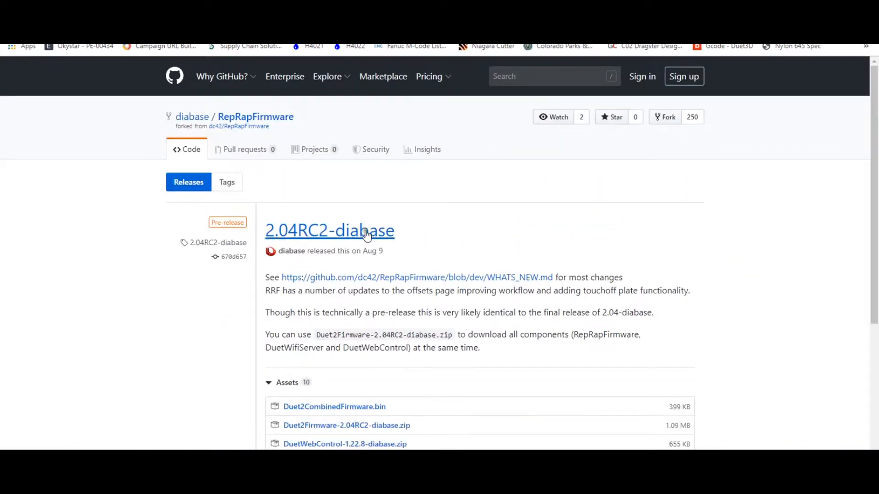
{"action": "scroll", "coordinate": [433, 239], "scroll_direction": "down", "scroll_amount": 2}
{"action": "scroll", "coordinate": [432, 239], "scroll_direction": "down", "scroll_amount": 1}
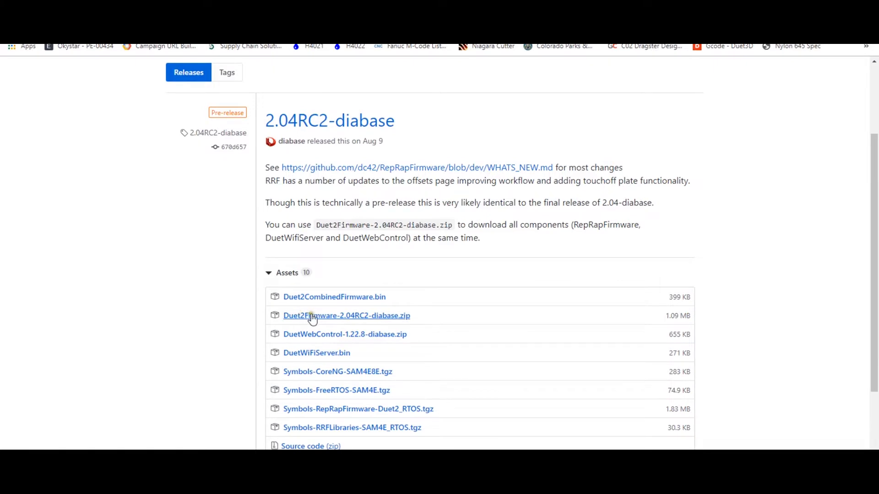
{"action": "left_click", "coordinate": [358, 340]}
{"action": "left_click", "coordinate": [338, 336]}
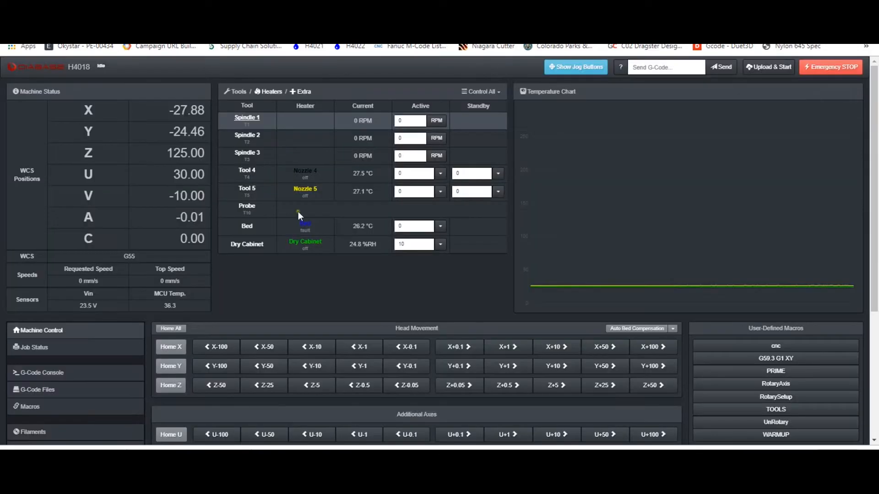
Step: Upload DuetWebControl-1.22.8-diabase.zip from the Downloads folder through the machine's general settings
{"action": "scroll", "coordinate": [110, 398], "scroll_direction": "down", "scroll_amount": 4}
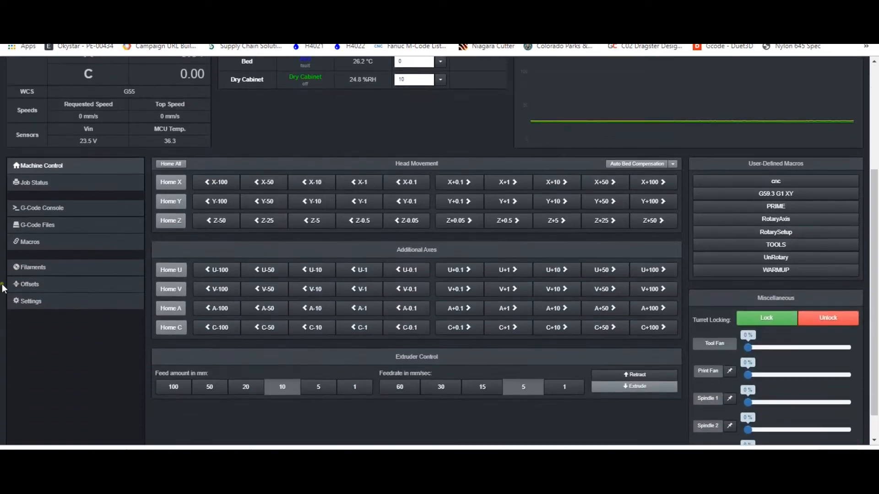
{"action": "left_click", "coordinate": [33, 302]}
{"action": "left_click", "coordinate": [267, 371]}
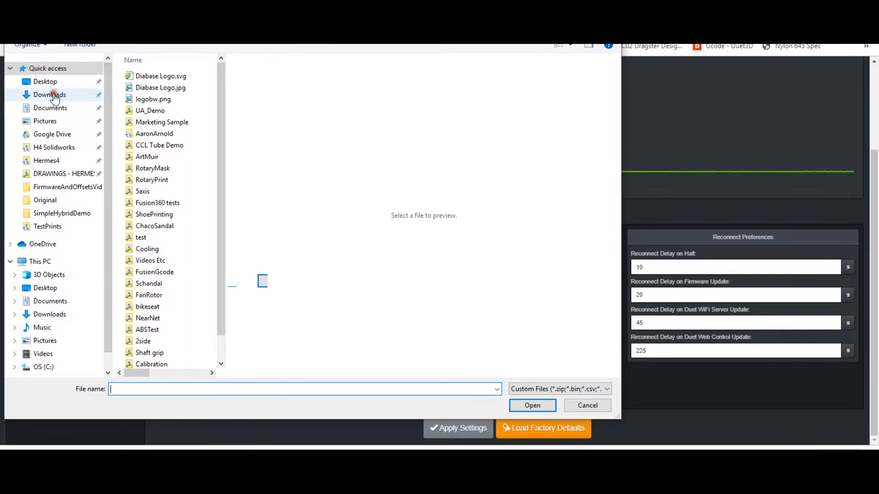
{"action": "left_click", "coordinate": [53, 94]}
{"action": "left_click", "coordinate": [167, 76]}
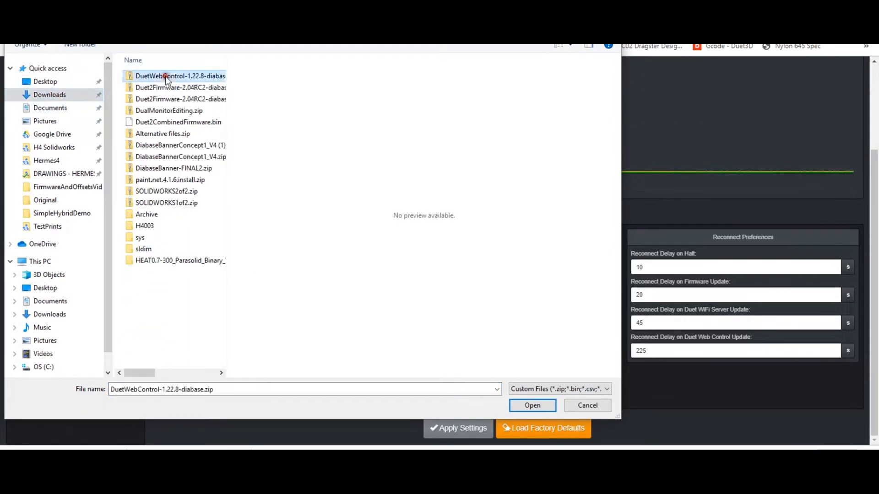
{"action": "left_click", "coordinate": [529, 402]}
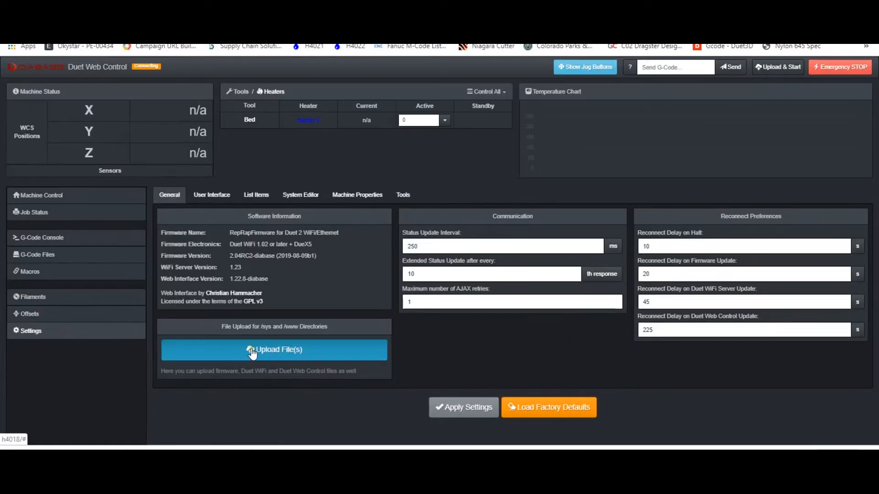
Step: Upload the Duet2Firmware-2.04RC2-diabase zip file to the machine
{"action": "left_click", "coordinate": [251, 349]}
{"action": "left_click", "coordinate": [188, 88]}
{"action": "left_click", "coordinate": [532, 405]}
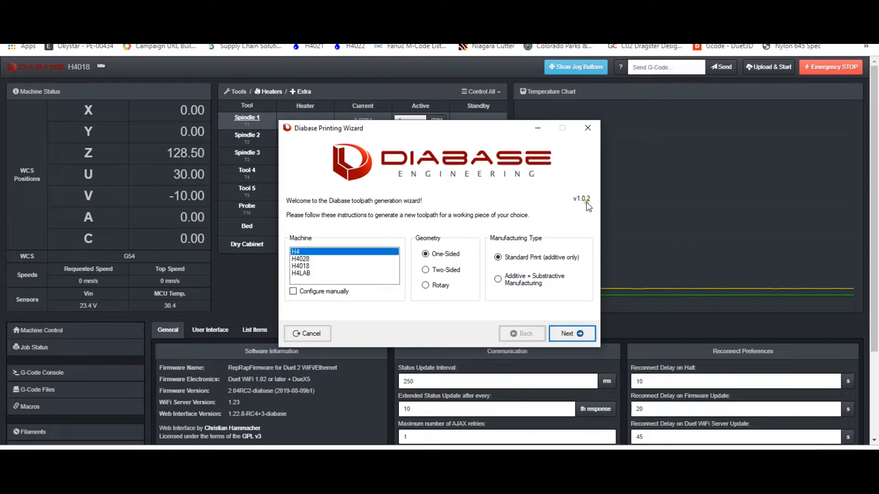
Step: Close the Diabase Printing Wizard and open the Diabase Print Wizard article in the support site's H-Series manual
{"action": "left_click", "coordinate": [588, 130]}
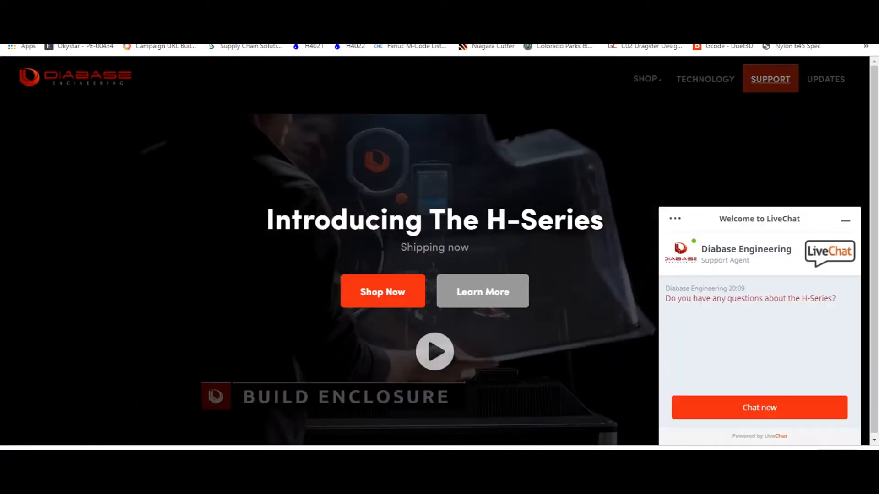
{"action": "left_click", "coordinate": [771, 82]}
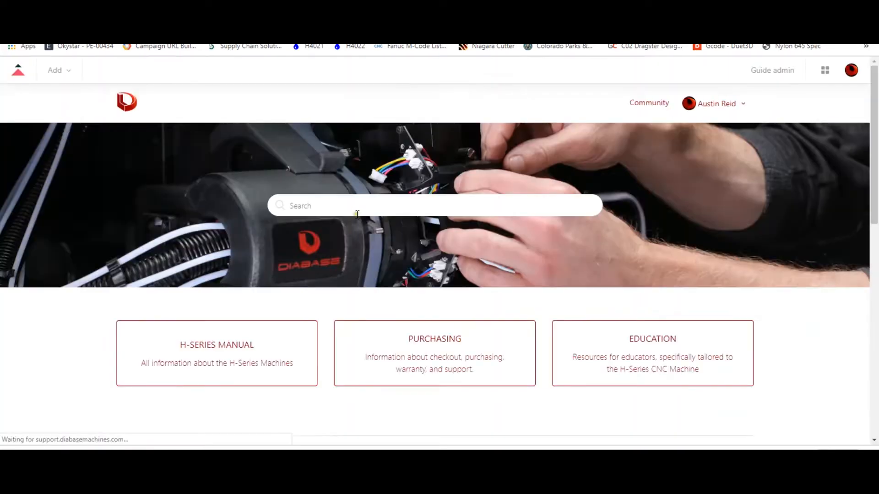
{"action": "left_click", "coordinate": [177, 364]}
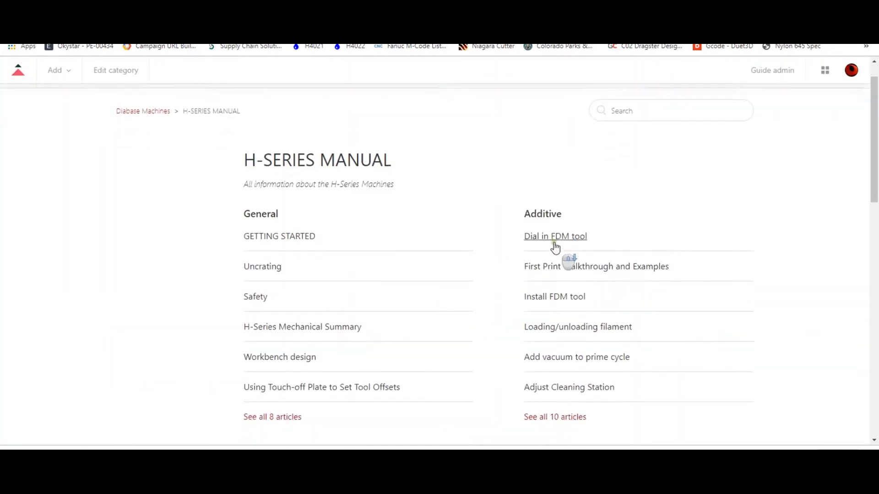
{"action": "scroll", "coordinate": [556, 248], "scroll_direction": "down", "scroll_amount": 6}
{"action": "left_click", "coordinate": [545, 322]}
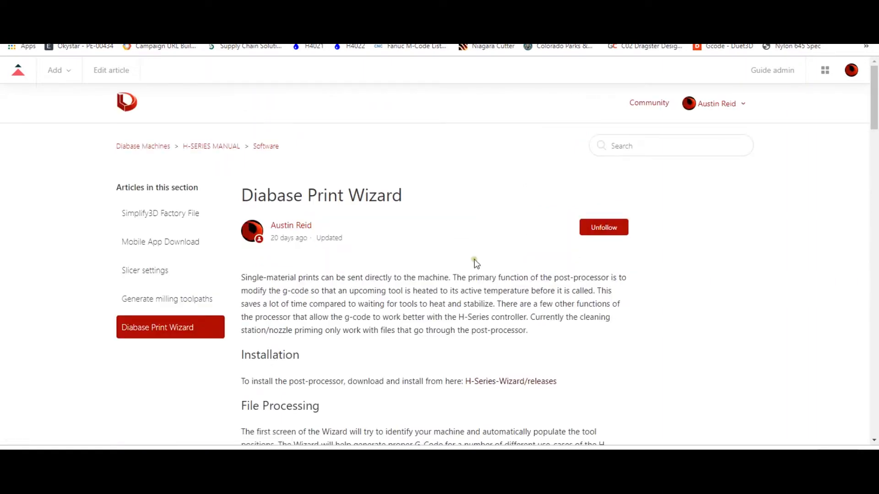
Step: Follow the article's H-Series-Wizard releases link and examine the notes and downloadable assets of Release 1.0.2
{"action": "scroll", "coordinate": [475, 259], "scroll_direction": "down", "scroll_amount": 3}
{"action": "left_click", "coordinate": [499, 272]}
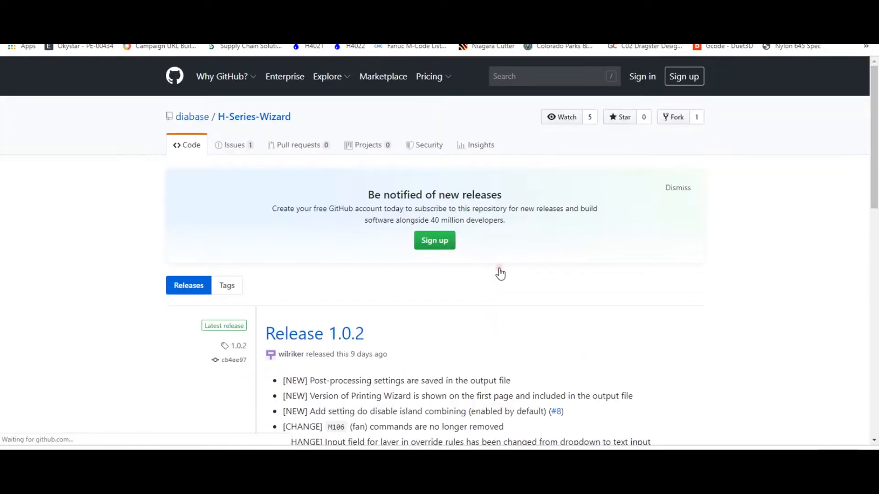
{"action": "scroll", "coordinate": [420, 295], "scroll_direction": "down", "scroll_amount": 4}
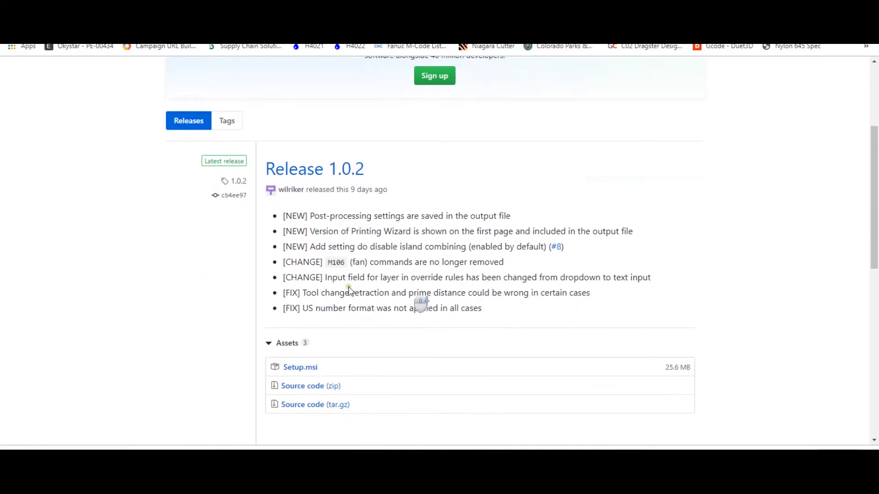
{"action": "left_click", "coordinate": [324, 174]}
{"action": "scroll", "coordinate": [387, 295], "scroll_direction": "down", "scroll_amount": 4}
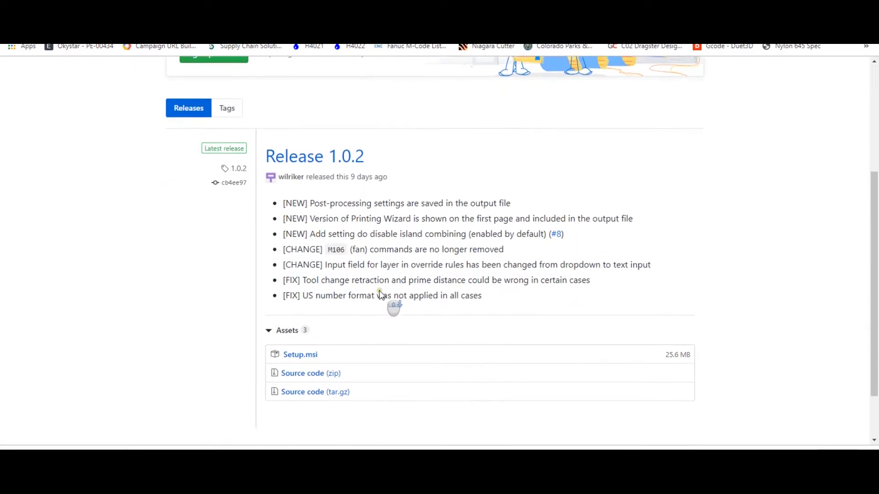
{"action": "scroll", "coordinate": [381, 295], "scroll_direction": "down", "scroll_amount": 1}
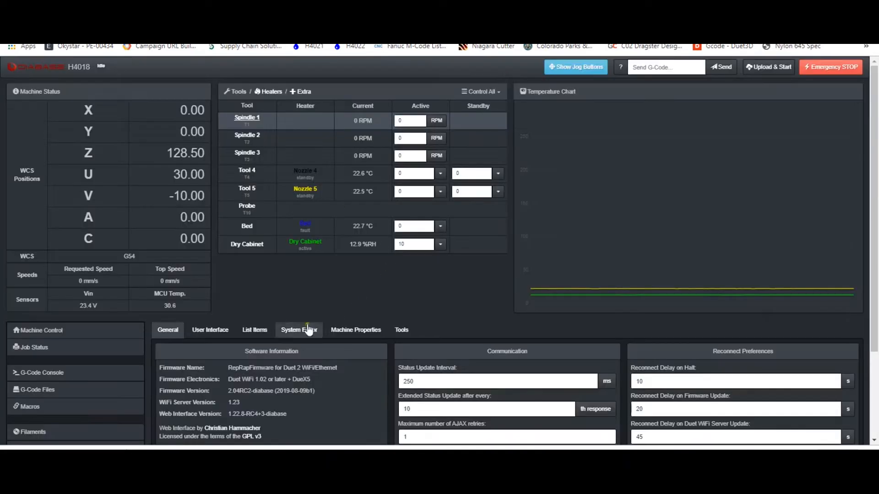
Step: Open the machine's Offsets page and look over the tool offsets, workpiece probing, touch-off plate and workplace coordinate offsets
{"action": "scroll", "coordinate": [314, 276], "scroll_direction": "down", "scroll_amount": 2}
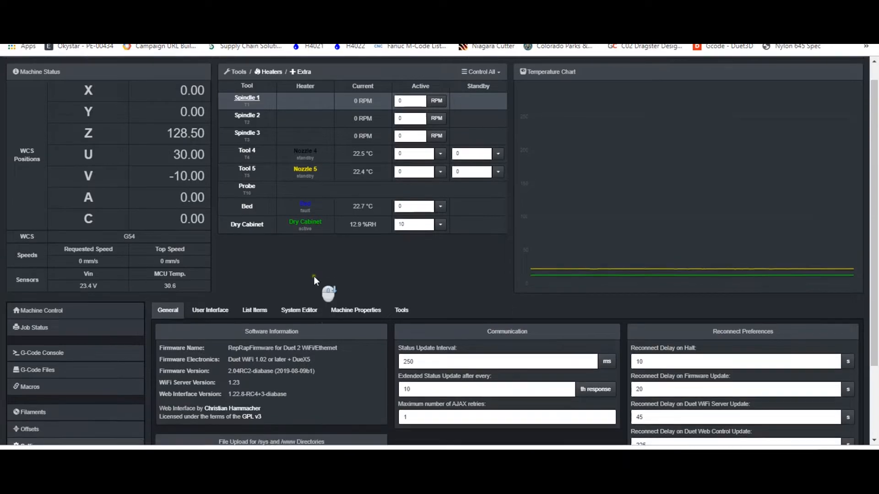
{"action": "scroll", "coordinate": [316, 264], "scroll_direction": "down", "scroll_amount": 2}
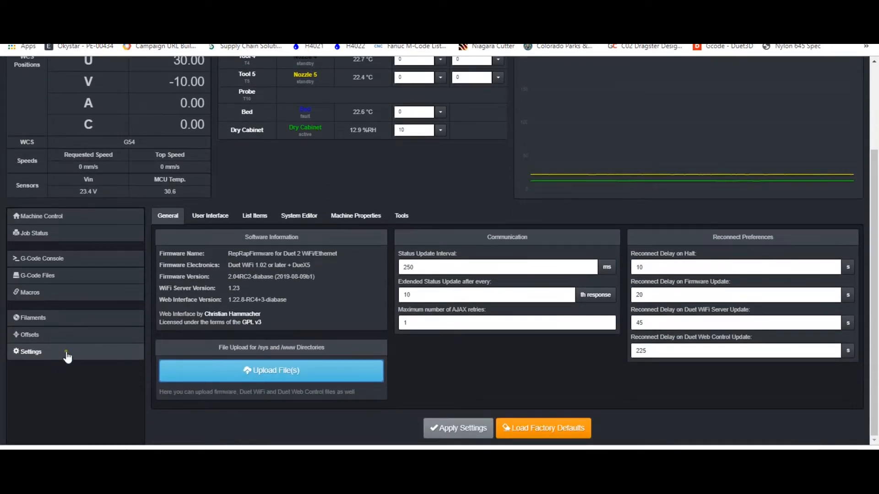
{"action": "left_click", "coordinate": [68, 336]}
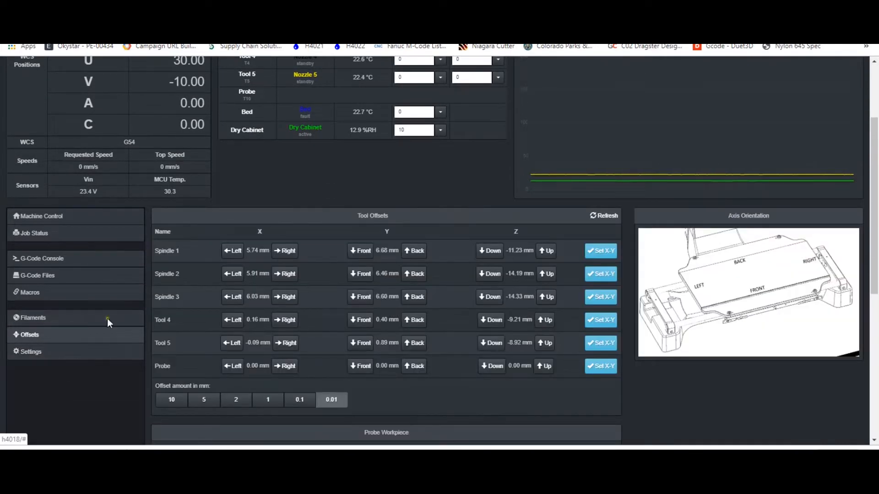
{"action": "scroll", "coordinate": [415, 183], "scroll_direction": "down", "scroll_amount": 3}
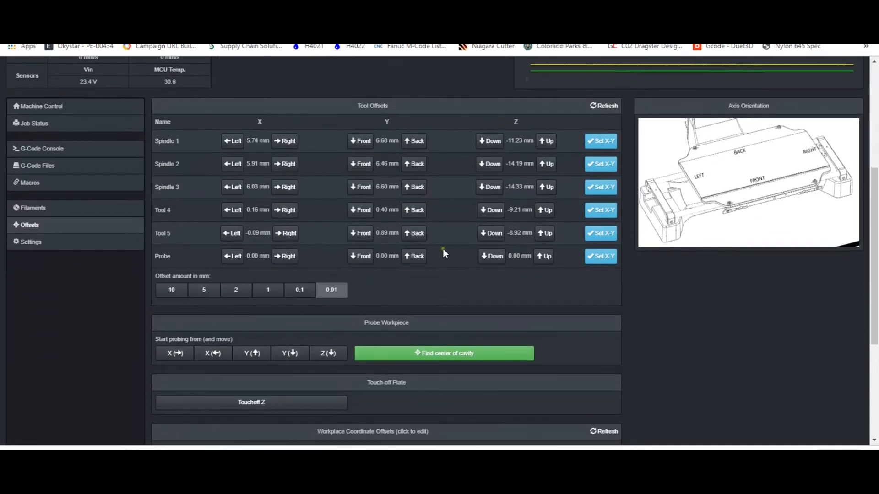
{"action": "scroll", "coordinate": [460, 207], "scroll_direction": "down", "scroll_amount": 5}
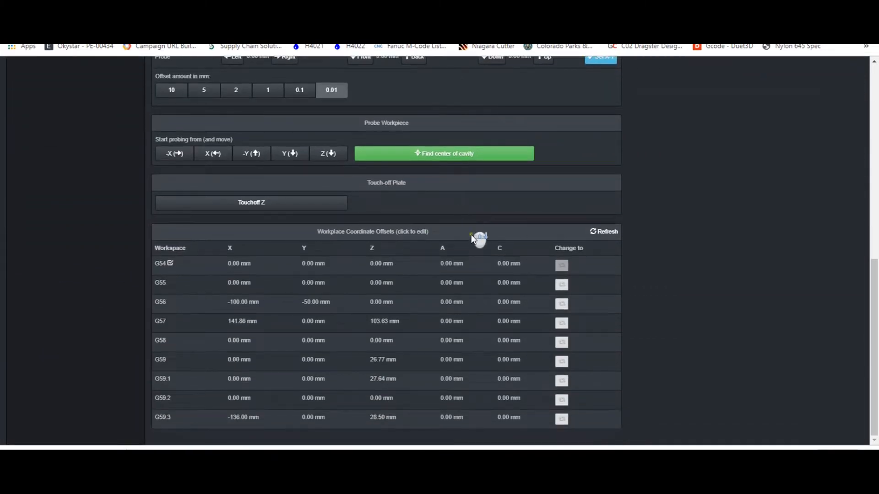
{"action": "scroll", "coordinate": [471, 234], "scroll_direction": "up", "scroll_amount": 4}
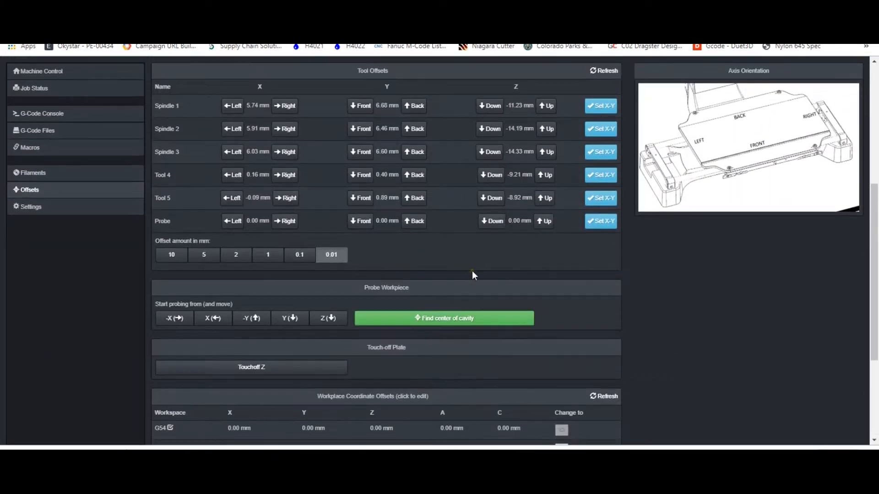
{"action": "scroll", "coordinate": [455, 254], "scroll_direction": "up", "scroll_amount": 5}
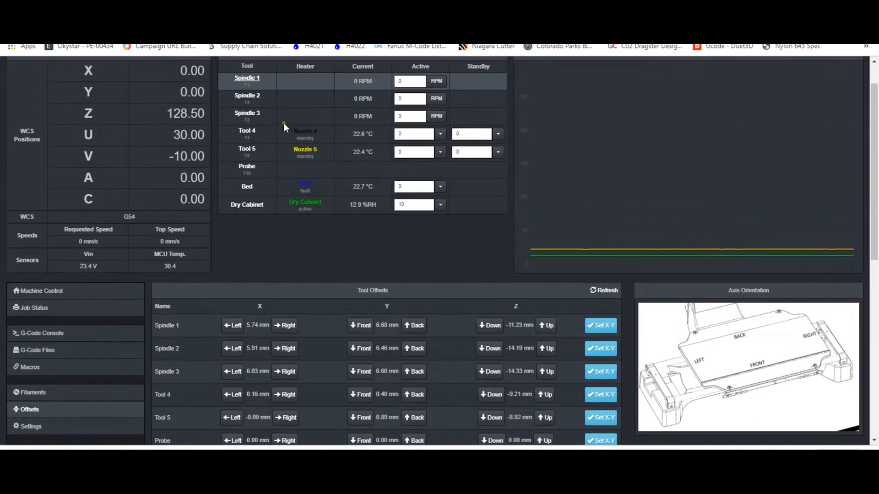
{"action": "scroll", "coordinate": [361, 231], "scroll_direction": "up", "scroll_amount": 1}
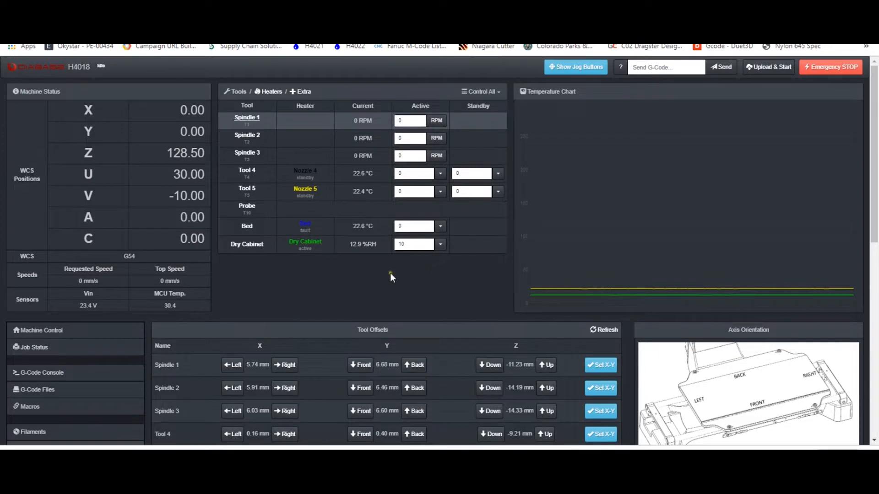
Step: Examine the tool offset adjustments for each tool, including the Set X-Y function for Spindle 1
{"action": "scroll", "coordinate": [243, 292], "scroll_direction": "down", "scroll_amount": 4}
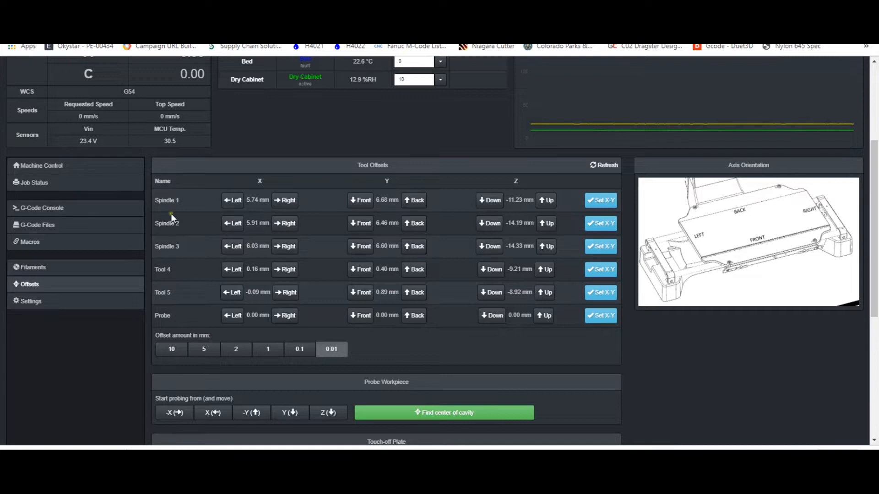
{"action": "scroll", "coordinate": [554, 339], "scroll_direction": "down", "scroll_amount": 1}
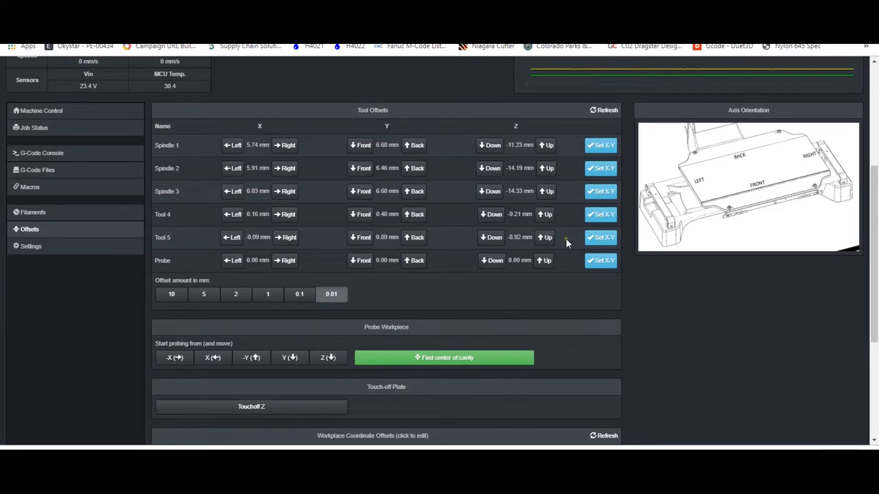
{"action": "left_click", "coordinate": [600, 149]}
{"action": "scroll", "coordinate": [443, 290], "scroll_direction": "up", "scroll_amount": 4}
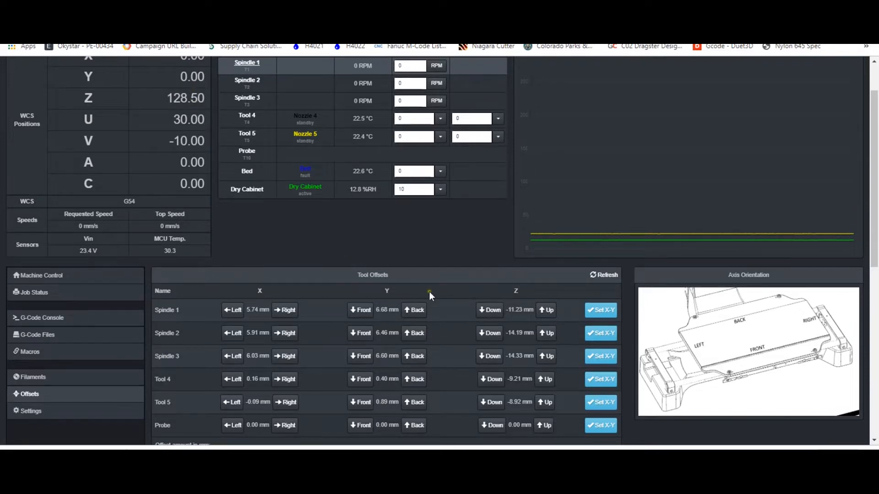
Step: Open the Spindle 2 Y offset for manual entry and dismiss it without entering a new value
{"action": "scroll", "coordinate": [429, 291], "scroll_direction": "down", "scroll_amount": 1}
{"action": "left_click", "coordinate": [384, 278]}
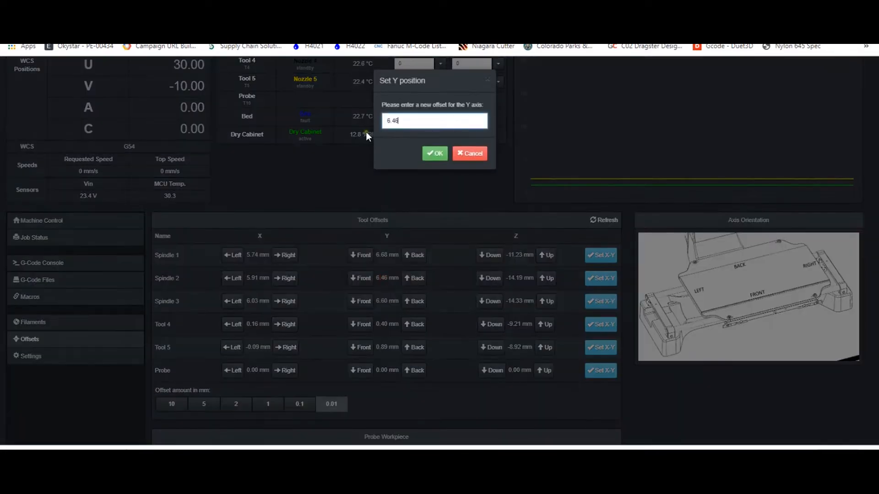
{"action": "left_click", "coordinate": [465, 156]}
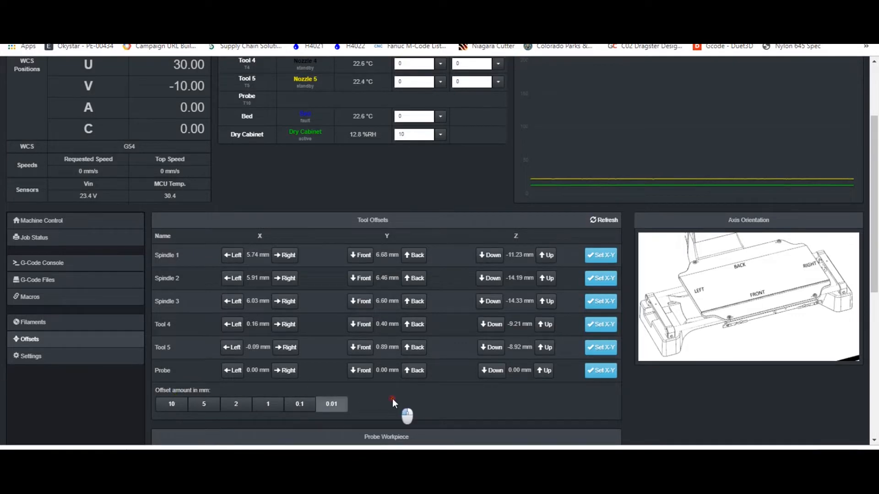
Step: Review the workpiece probing directions, the cavity centre finder, the Z touch-off function and the workplace coordinate offsets
{"action": "scroll", "coordinate": [403, 396], "scroll_direction": "down", "scroll_amount": 3}
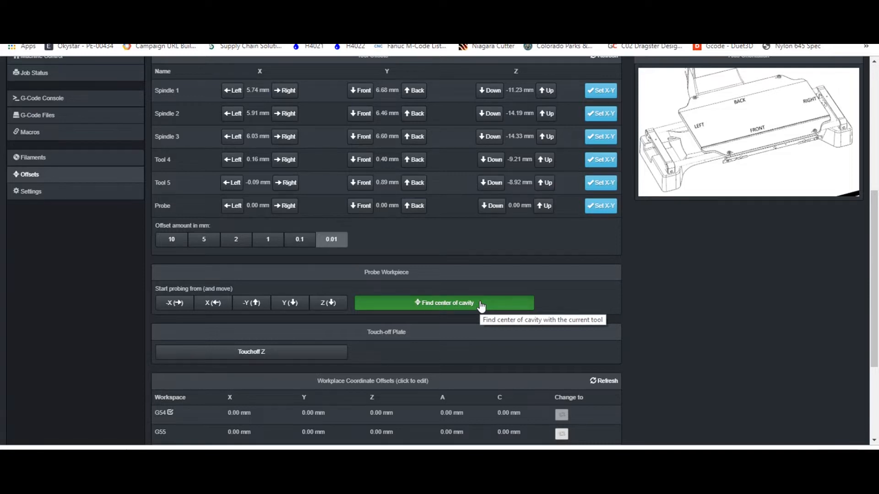
{"action": "scroll", "coordinate": [403, 302], "scroll_direction": "down", "scroll_amount": 1}
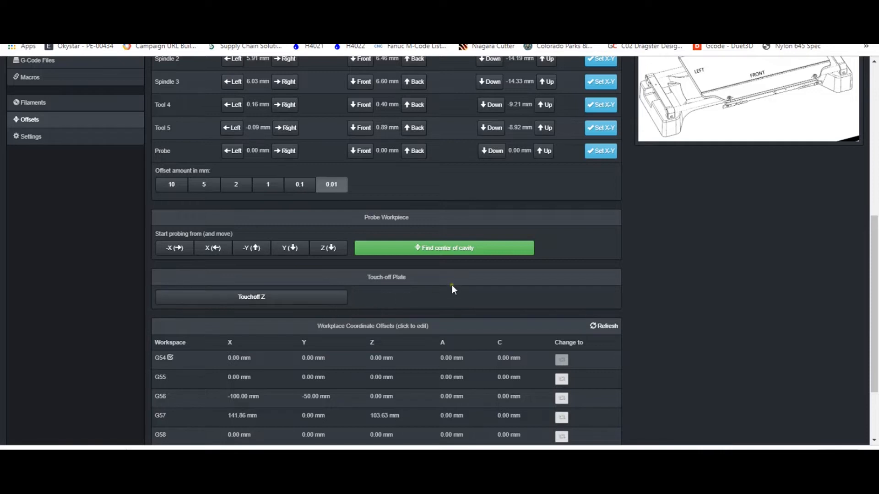
{"action": "scroll", "coordinate": [504, 276], "scroll_direction": "down", "scroll_amount": 1}
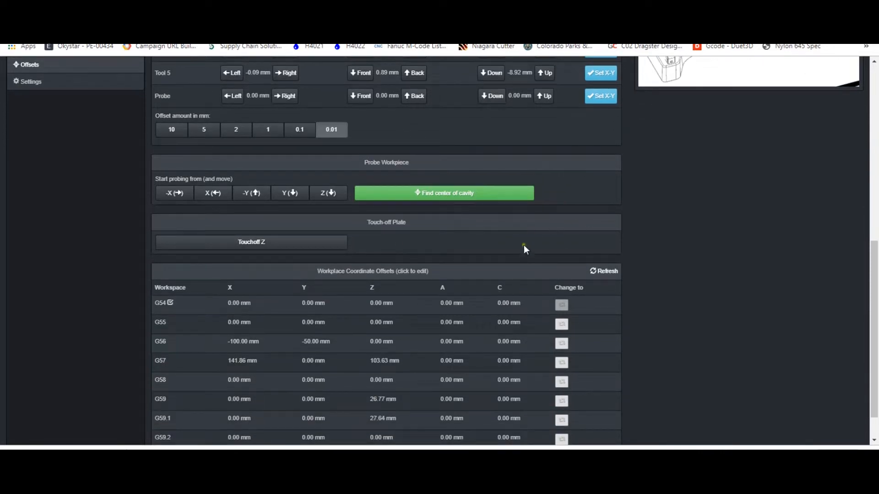
Step: Set the A offset of the G55 workspace to 180 mm
{"action": "scroll", "coordinate": [532, 233], "scroll_direction": "down", "scroll_amount": 1}
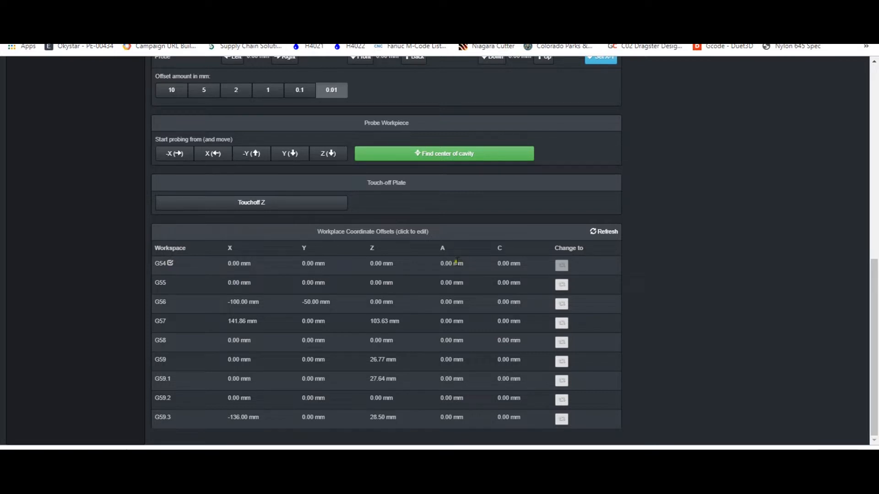
{"action": "left_click", "coordinate": [453, 283]}
{"action": "type", "text": "180"}
{"action": "key", "text": "Return"}
Step: Bring up the X, Y and Z jog controls over the Offsets page, look them over and close them
{"action": "scroll", "coordinate": [457, 300], "scroll_direction": "up", "scroll_amount": 5}
{"action": "scroll", "coordinate": [551, 359], "scroll_direction": "up", "scroll_amount": 4}
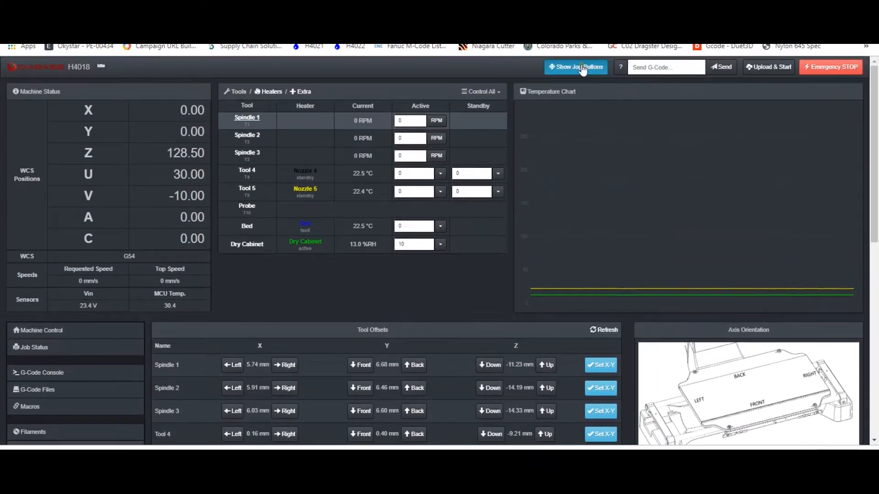
{"action": "left_click", "coordinate": [580, 66]}
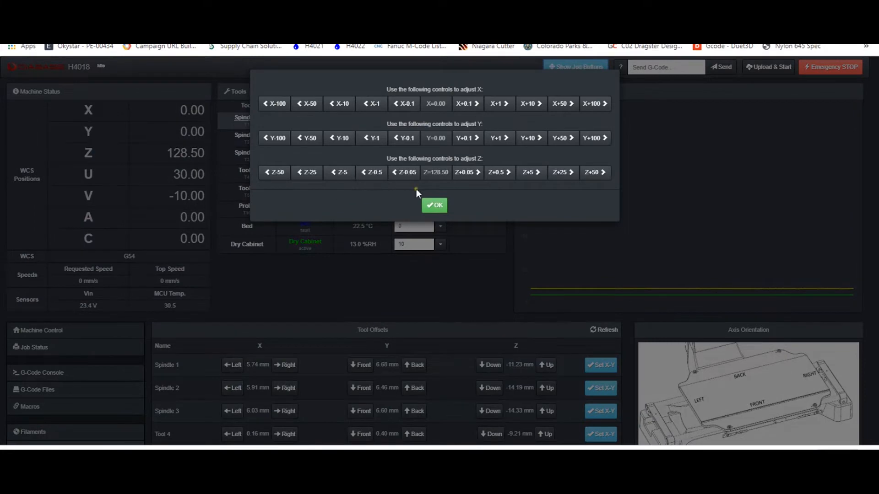
{"action": "left_click", "coordinate": [441, 207]}
Step: Visit the Job Status, G-Code Console and G-Code Files pages, and return to the Offsets page to look over the tool offsets
{"action": "left_click", "coordinate": [63, 352]}
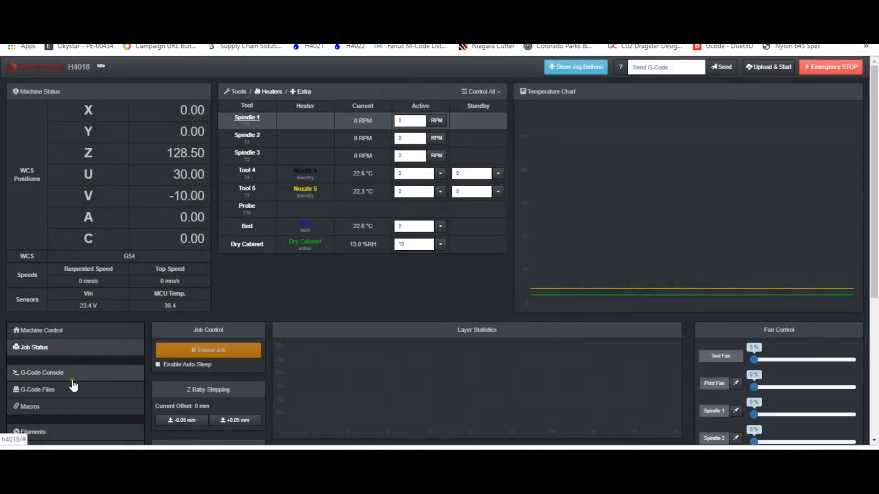
{"action": "left_click", "coordinate": [71, 373]}
{"action": "left_click", "coordinate": [72, 394]}
{"action": "scroll", "coordinate": [94, 399], "scroll_direction": "down", "scroll_amount": 2}
{"action": "scroll", "coordinate": [137, 359], "scroll_direction": "up", "scroll_amount": 1}
{"action": "left_click", "coordinate": [82, 399]}
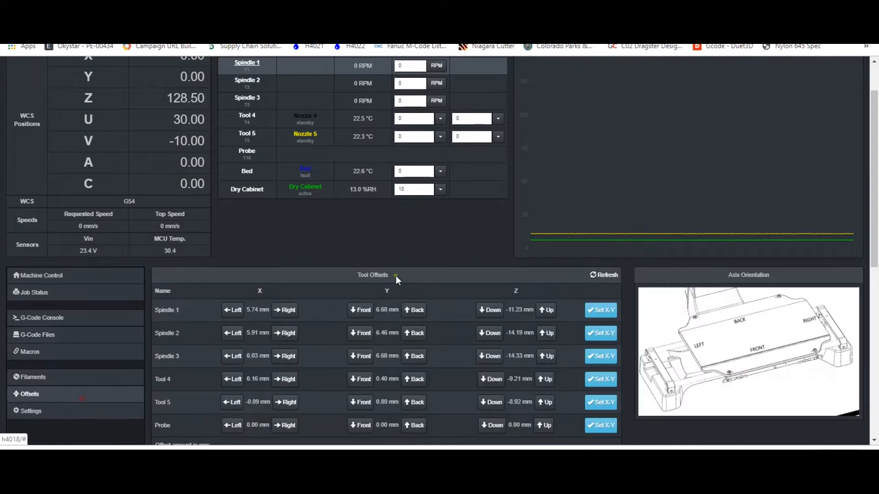
{"action": "scroll", "coordinate": [377, 295], "scroll_direction": "down", "scroll_amount": 1}
{"action": "scroll", "coordinate": [290, 336], "scroll_direction": "down", "scroll_amount": 2}
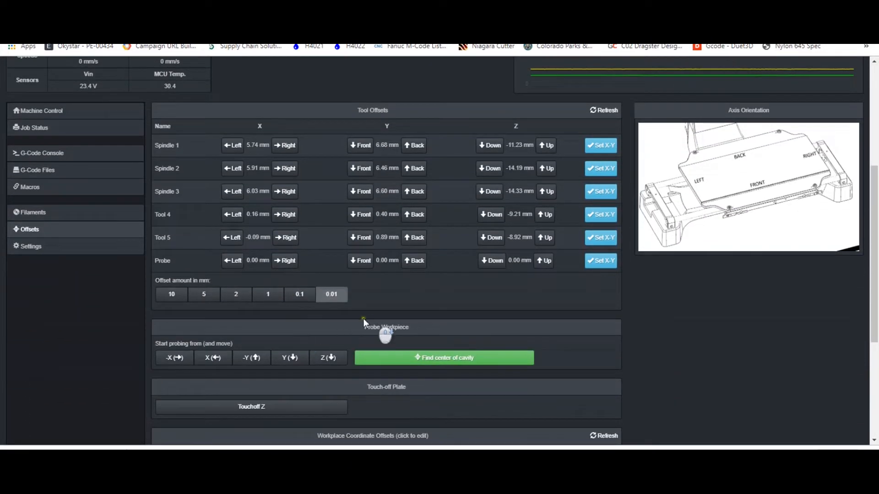
{"action": "scroll", "coordinate": [384, 386], "scroll_direction": "up", "scroll_amount": 1}
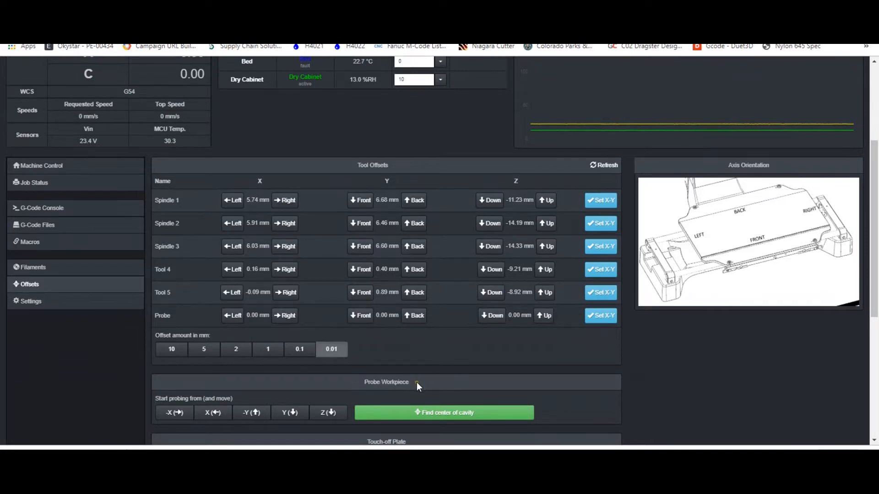
{"action": "scroll", "coordinate": [425, 386], "scroll_direction": "up", "scroll_amount": 3}
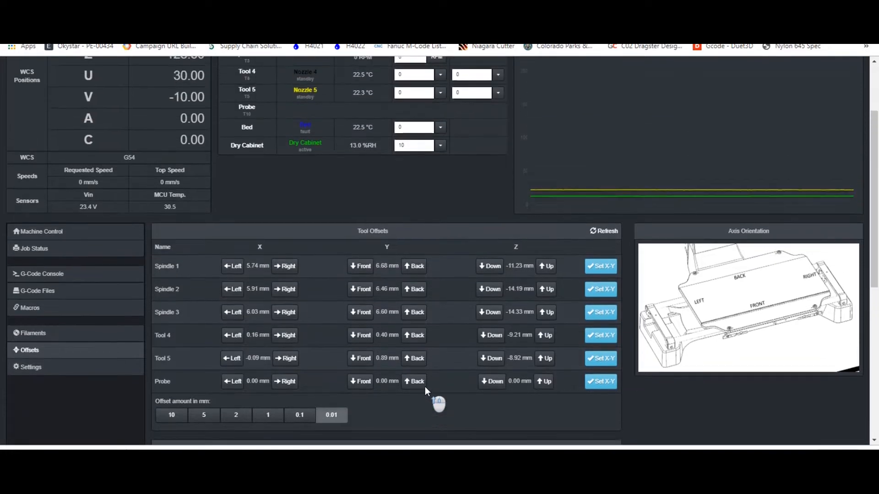
{"action": "scroll", "coordinate": [438, 355], "scroll_direction": "down", "scroll_amount": 2}
{"action": "scroll", "coordinate": [438, 356], "scroll_direction": "up", "scroll_amount": 2}
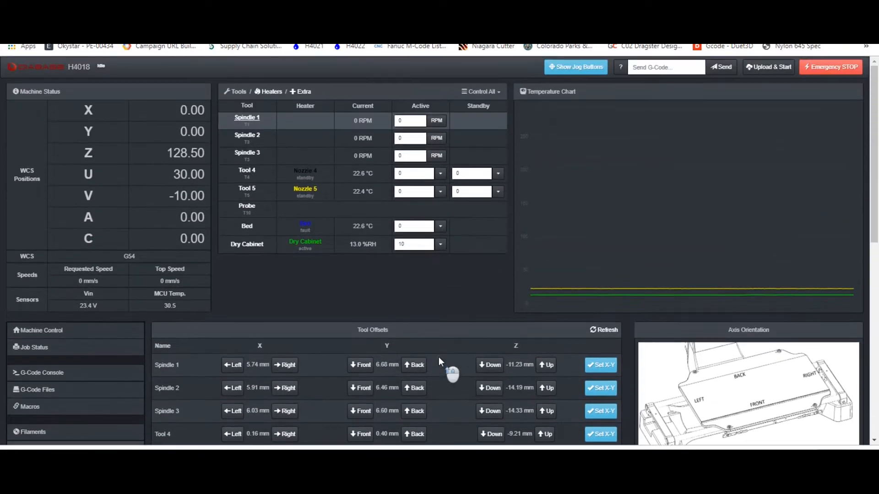
Step: Compare the head movement controls on the Machine Control page with the pop-up jog controls available from the Offsets page
{"action": "left_click", "coordinate": [55, 330]}
{"action": "scroll", "coordinate": [315, 344], "scroll_direction": "down", "scroll_amount": 1}
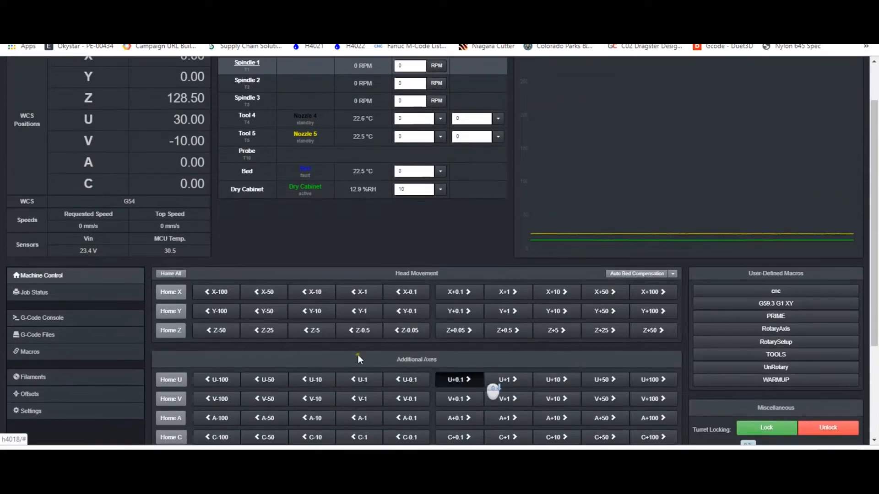
{"action": "left_click", "coordinate": [82, 395]}
{"action": "scroll", "coordinate": [426, 402], "scroll_direction": "up", "scroll_amount": 1}
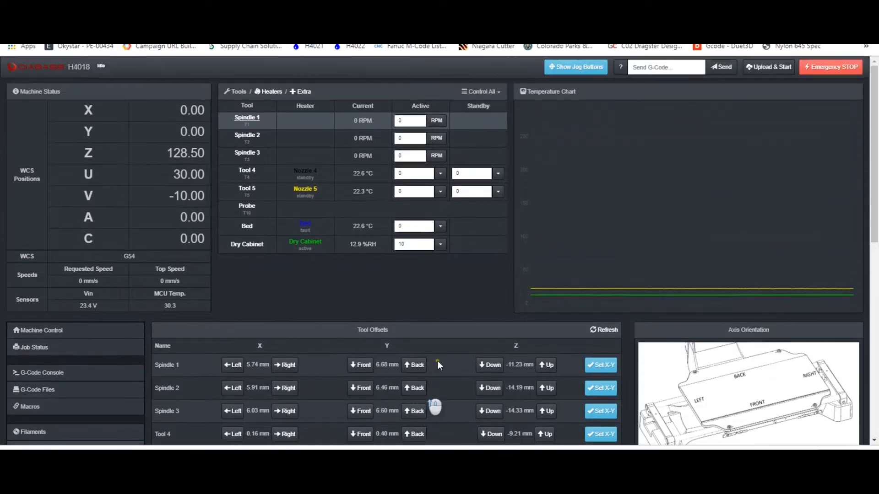
{"action": "left_click", "coordinate": [570, 67]}
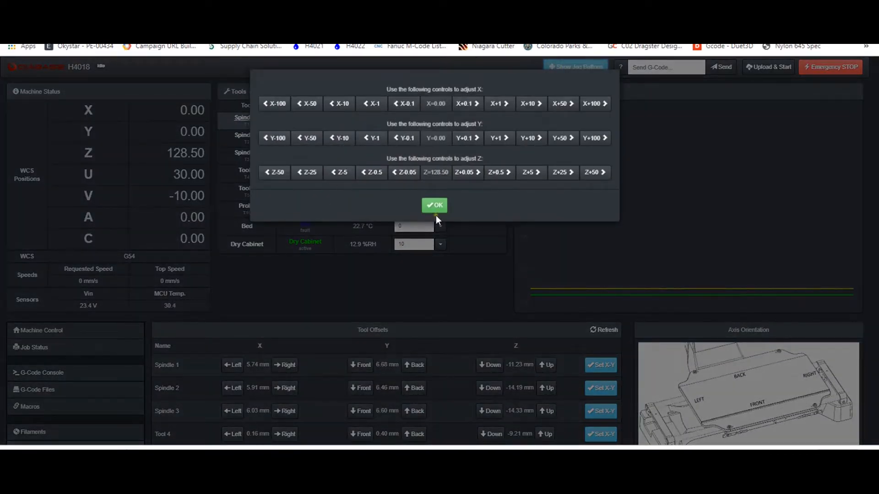
{"action": "left_click", "coordinate": [434, 205]}
{"action": "scroll", "coordinate": [313, 351], "scroll_direction": "down", "scroll_amount": 3}
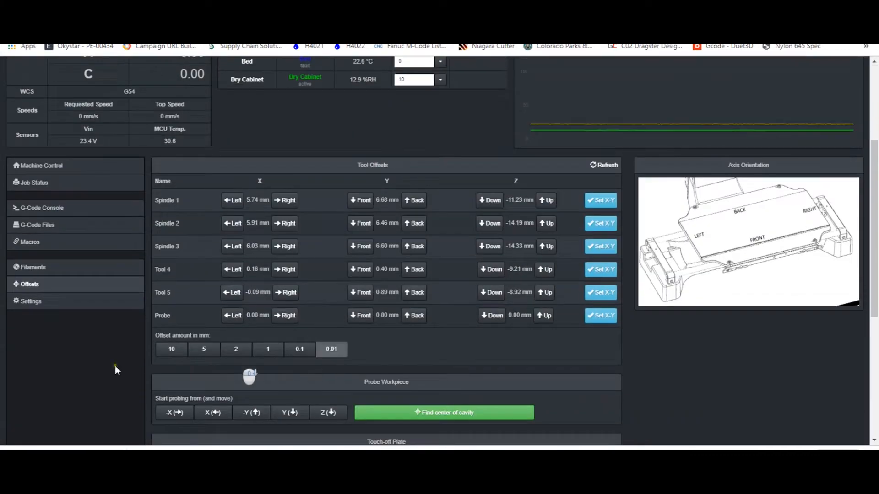
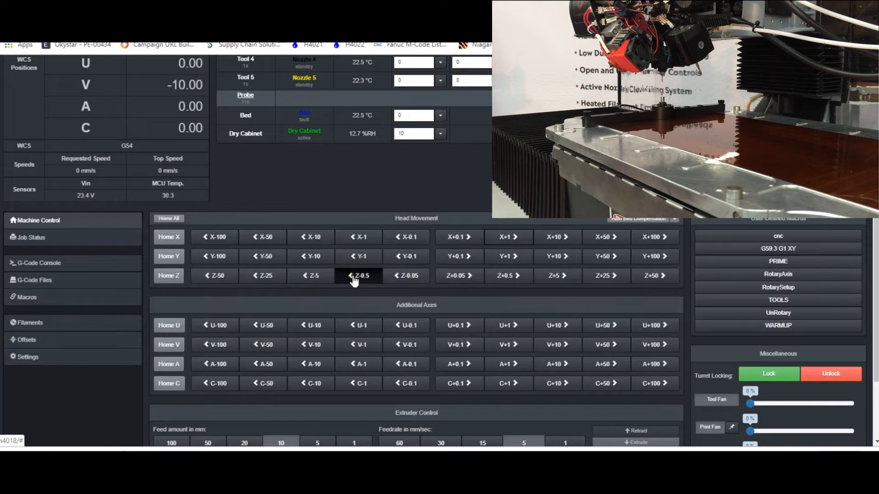
Step: Jog the Z axis down by 5 mm and by 0.5 mm
{"action": "left_click", "coordinate": [311, 276]}
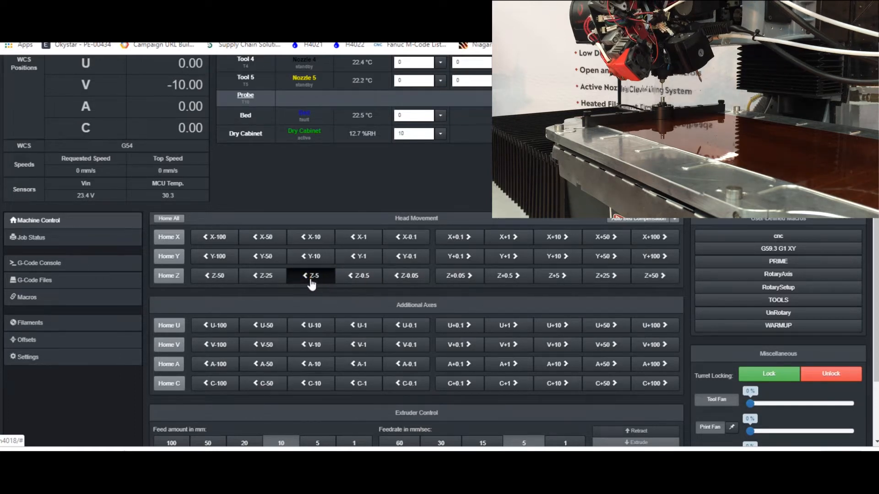
{"action": "left_click", "coordinate": [369, 278]}
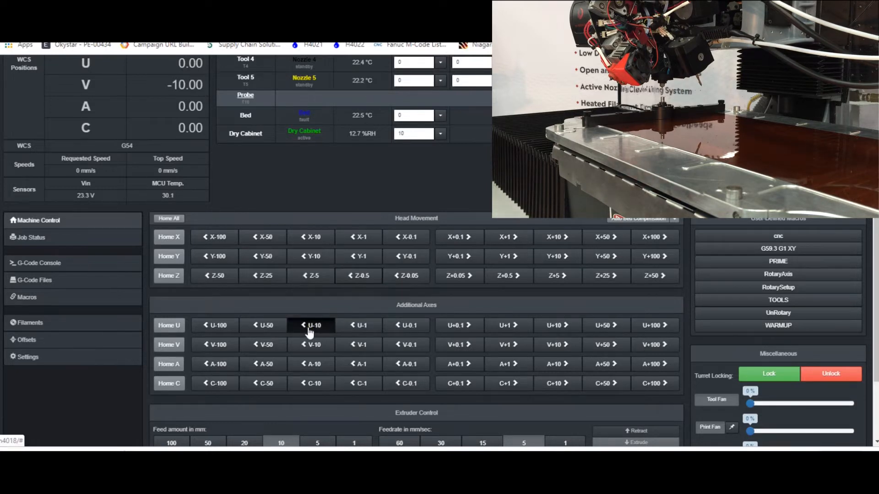
{"action": "scroll", "coordinate": [403, 301], "scroll_direction": "down", "scroll_amount": 2}
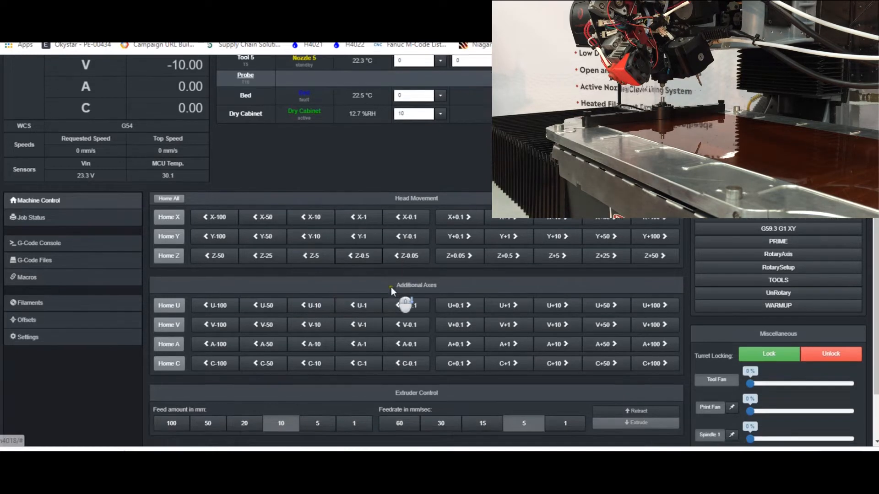
Step: Open the Offsets page and run the Z touch-off
{"action": "left_click", "coordinate": [88, 254]}
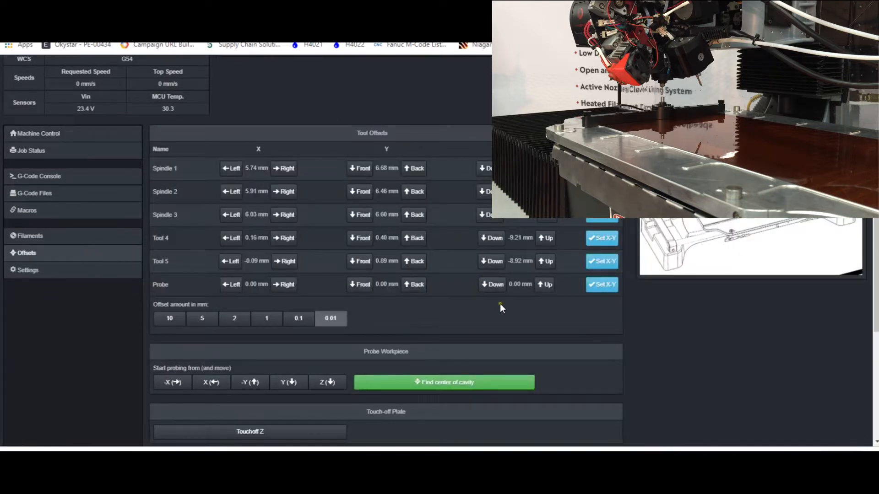
{"action": "scroll", "coordinate": [506, 314], "scroll_direction": "down", "scroll_amount": 3}
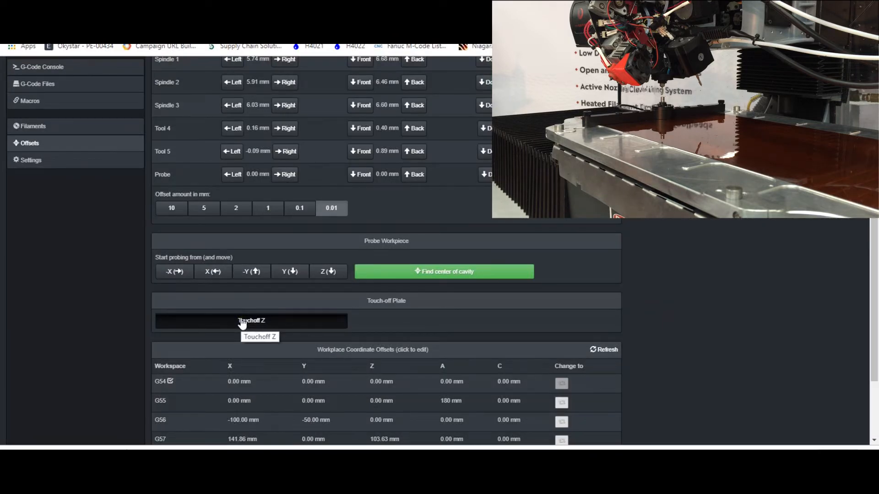
{"action": "left_click", "coordinate": [243, 324]}
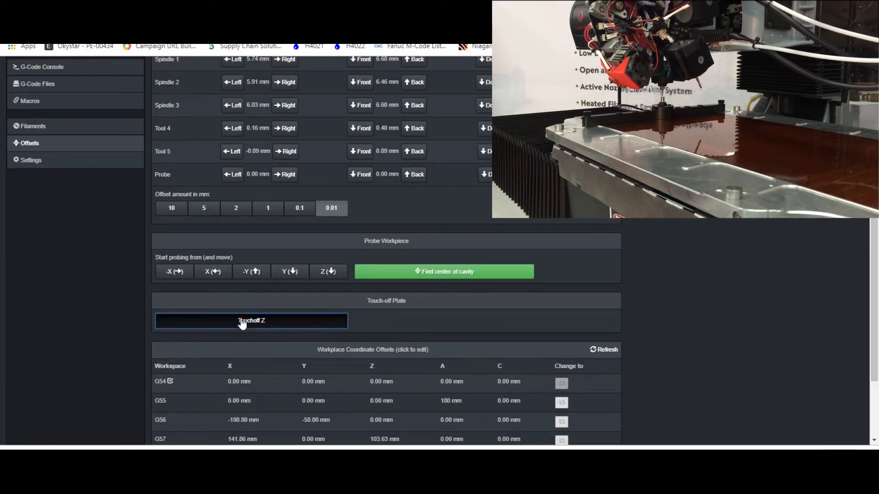
Step: Compare the machine's current X, Y and Z positions with the workplace coordinate offsets stored for G59.3
{"action": "scroll", "coordinate": [84, 326], "scroll_direction": "up", "scroll_amount": 5}
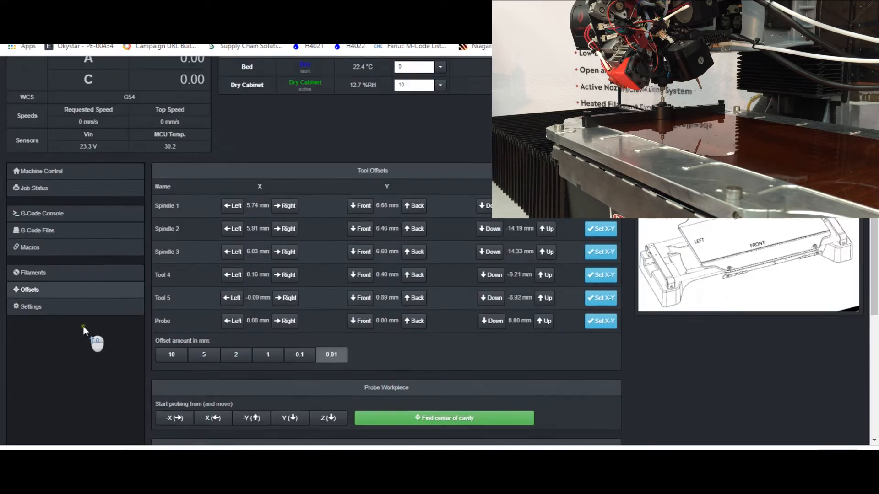
{"action": "scroll", "coordinate": [98, 380], "scroll_direction": "up", "scroll_amount": 2}
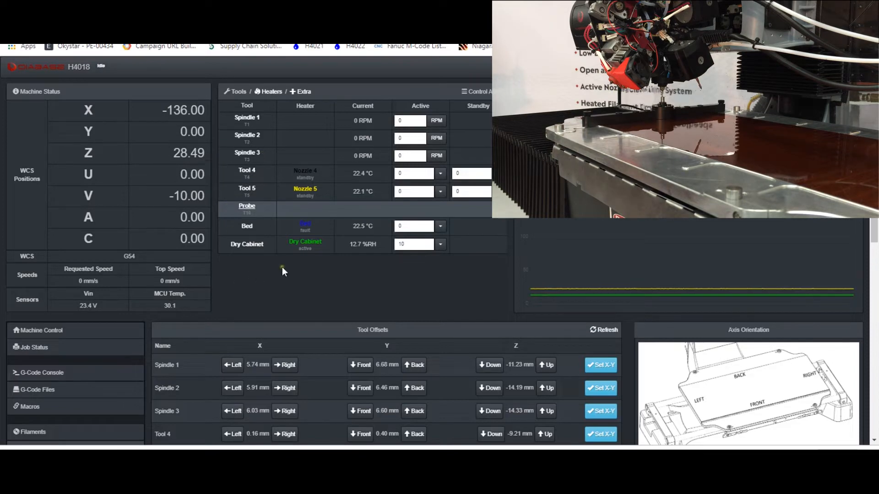
{"action": "scroll", "coordinate": [302, 270], "scroll_direction": "down", "scroll_amount": 3}
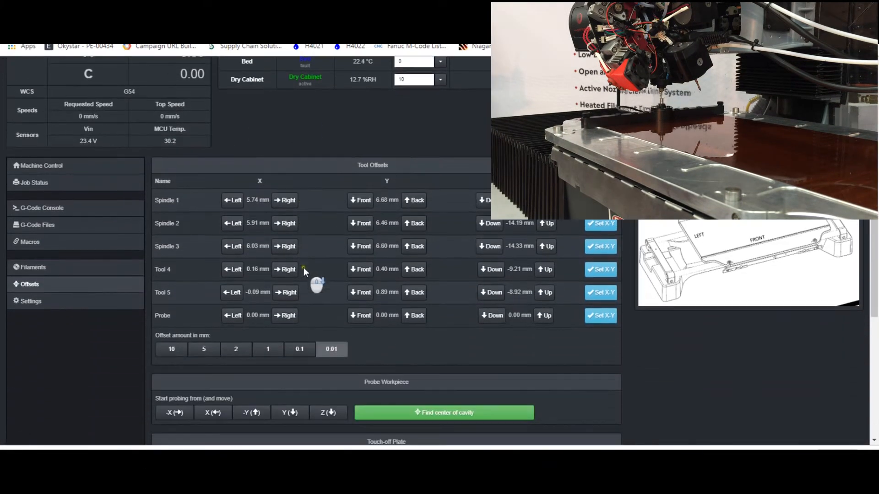
{"action": "scroll", "coordinate": [302, 267], "scroll_direction": "down", "scroll_amount": 4}
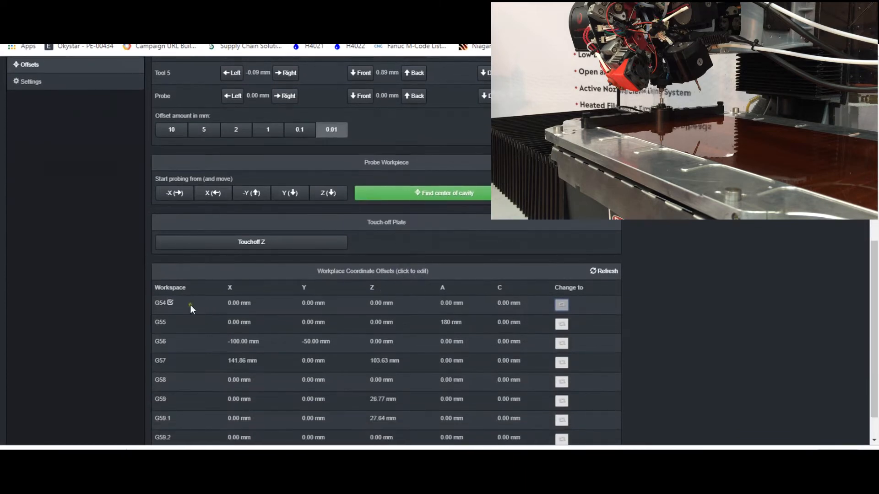
{"action": "scroll", "coordinate": [190, 304], "scroll_direction": "down", "scroll_amount": 1}
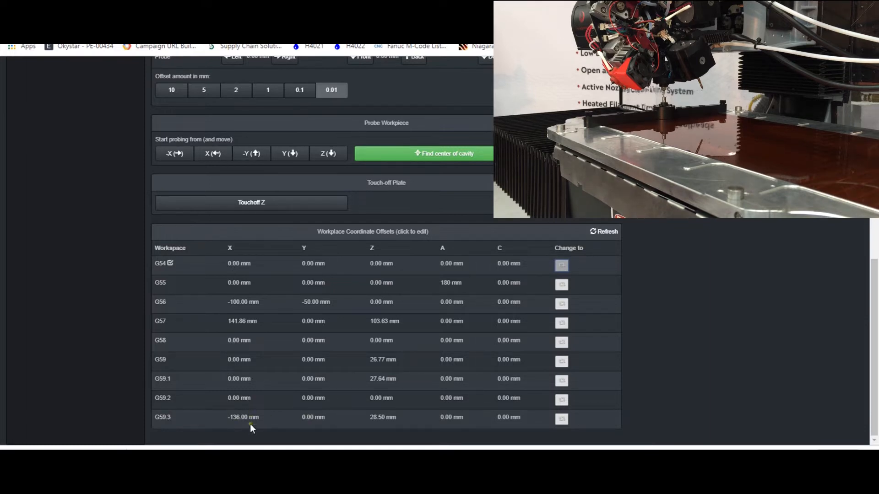
{"action": "scroll", "coordinate": [239, 421], "scroll_direction": "up", "scroll_amount": 10}
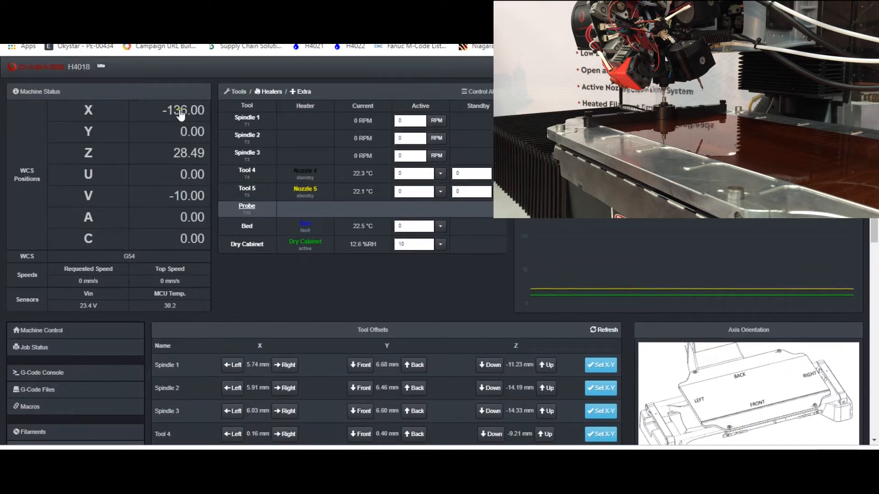
{"action": "scroll", "coordinate": [398, 302], "scroll_direction": "down", "scroll_amount": 9}
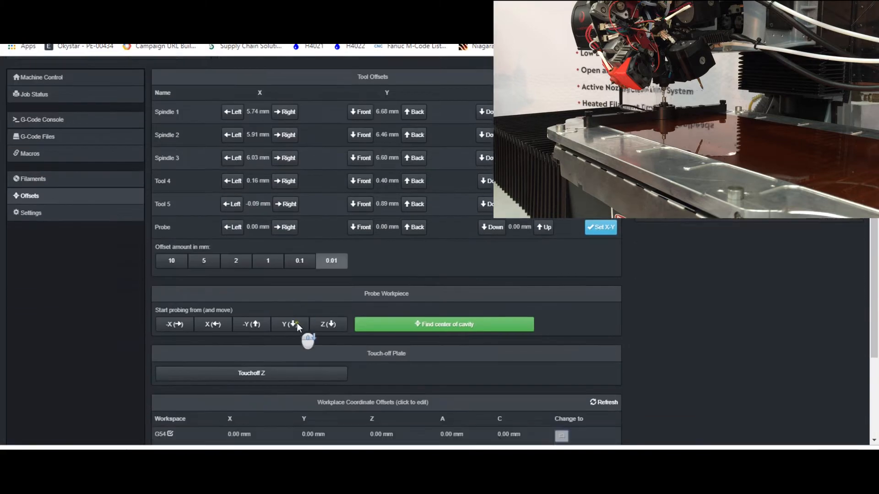
{"action": "scroll", "coordinate": [235, 295], "scroll_direction": "up", "scroll_amount": 10}
{"action": "scroll", "coordinate": [239, 298], "scroll_direction": "down", "scroll_amount": 9}
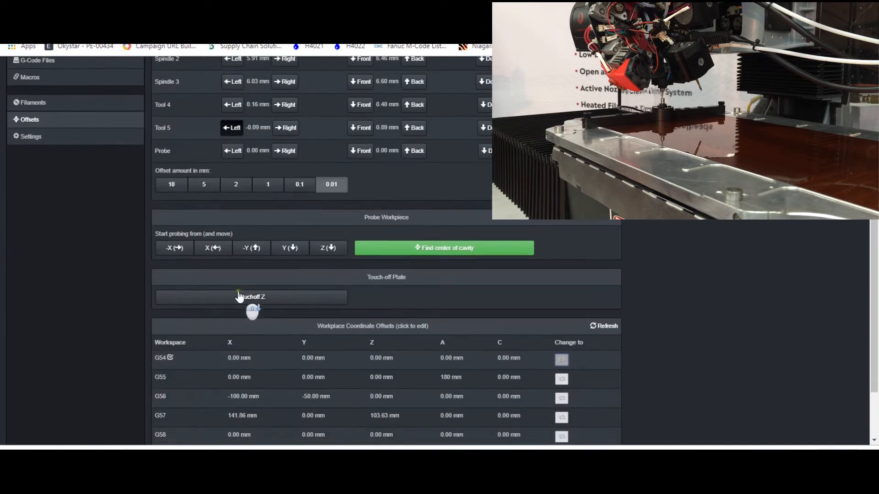
{"action": "scroll", "coordinate": [253, 342], "scroll_direction": "down", "scroll_amount": 1}
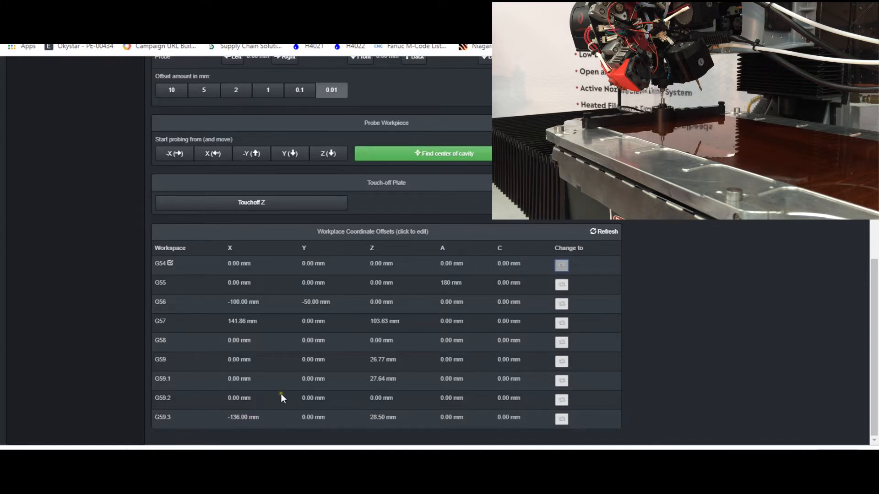
{"action": "scroll", "coordinate": [291, 398], "scroll_direction": "up", "scroll_amount": 10}
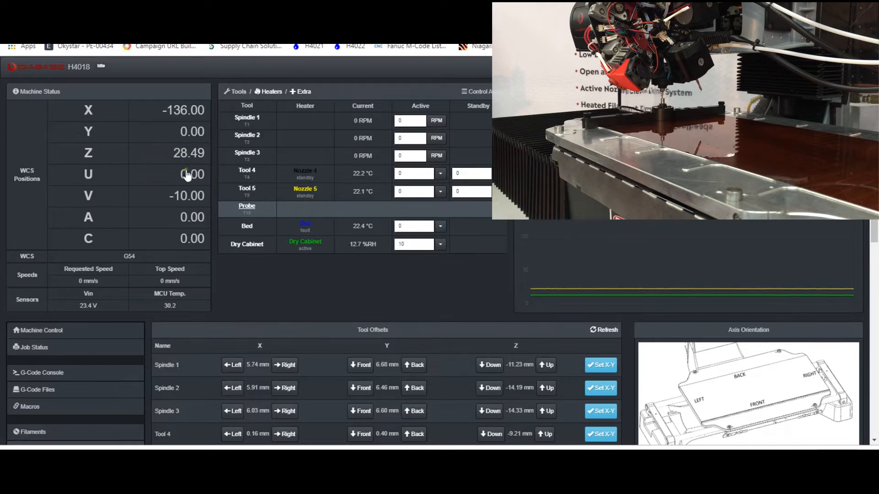
{"action": "scroll", "coordinate": [345, 290], "scroll_direction": "down", "scroll_amount": 3}
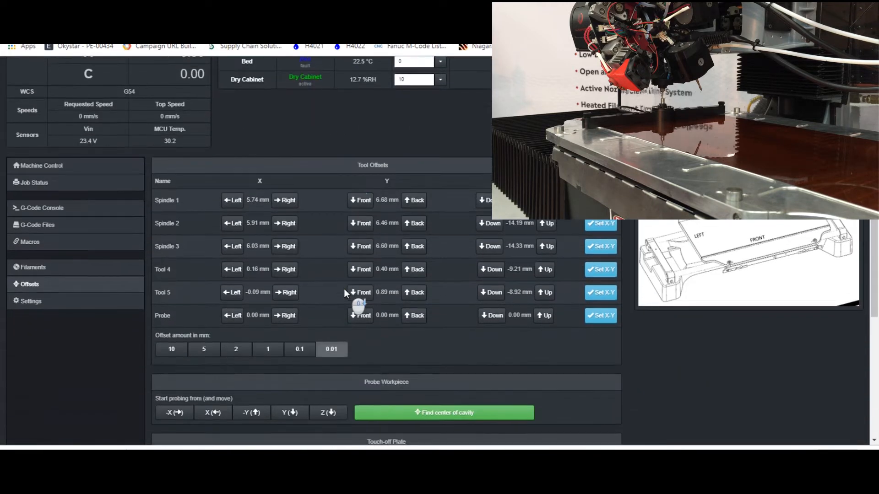
{"action": "scroll", "coordinate": [348, 297], "scroll_direction": "down", "scroll_amount": 5}
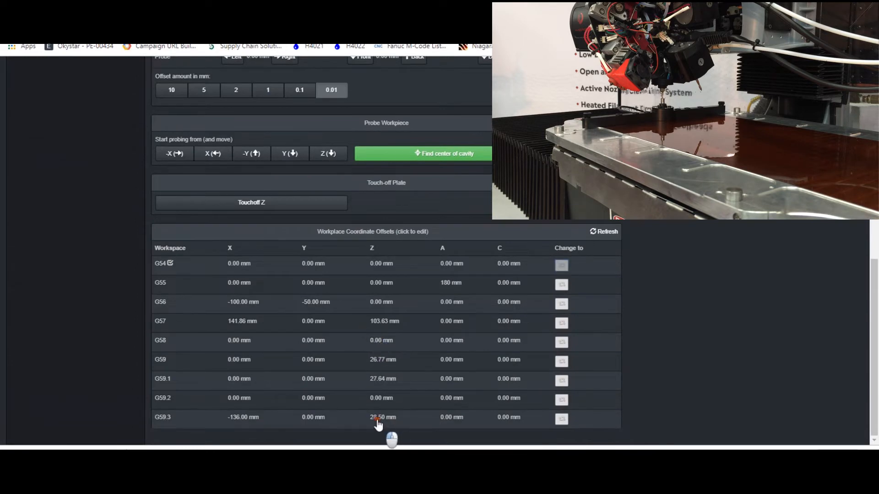
Step: Set the Z offset of the G59.3 workspace to 28.49 mm
{"action": "left_click", "coordinate": [378, 419]}
{"action": "left_click_drag", "start_coordinate": [403, 121], "coordinate": [396, 122]}
{"action": "type", "text": "49"}
{"action": "key", "text": "Return"}
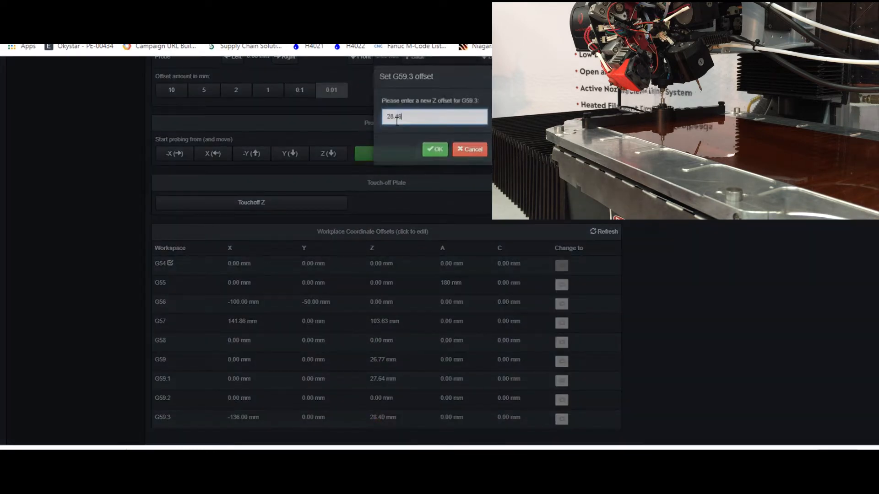
Step: Make G59.3 the active workspace and check the machine's WCS positions
{"action": "left_click", "coordinate": [562, 420]}
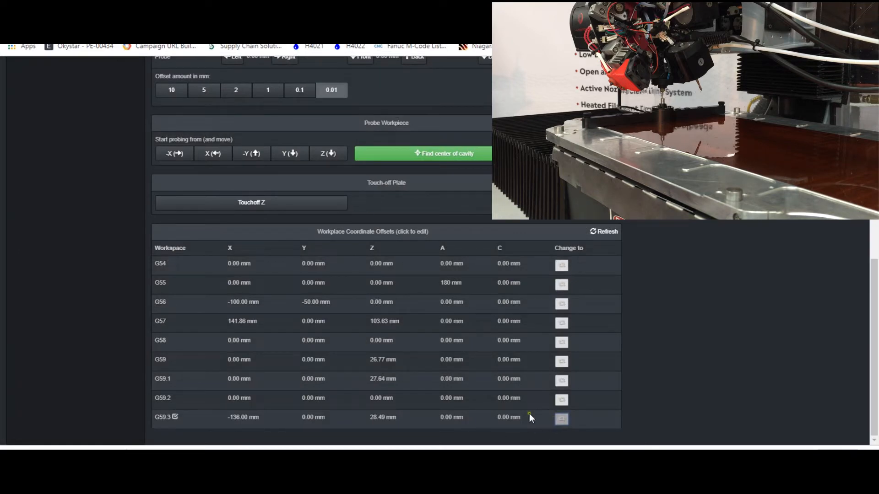
{"action": "scroll", "coordinate": [412, 421], "scroll_direction": "up", "scroll_amount": 9}
{"action": "scroll", "coordinate": [299, 374], "scroll_direction": "up", "scroll_amount": 1}
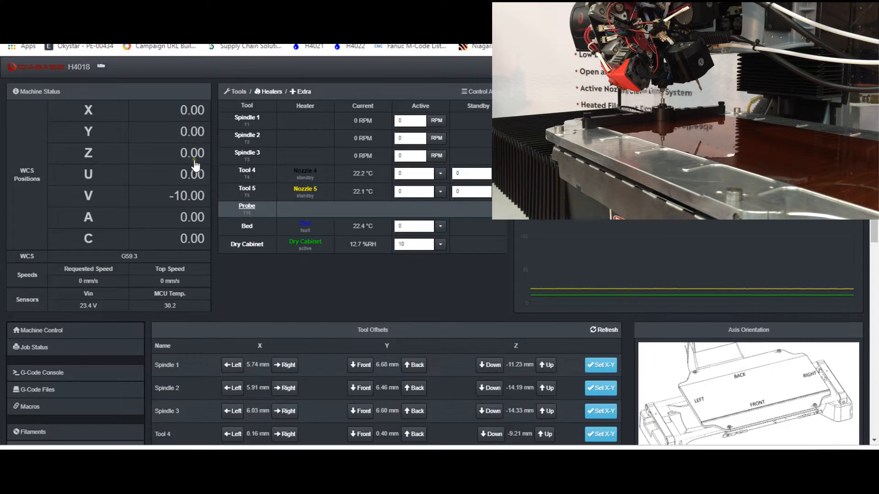
Step: Raise the probe to Z 50 mm and switch the active tool to Spindle 1
{"action": "scroll", "coordinate": [447, 393], "scroll_direction": "down", "scroll_amount": 10}
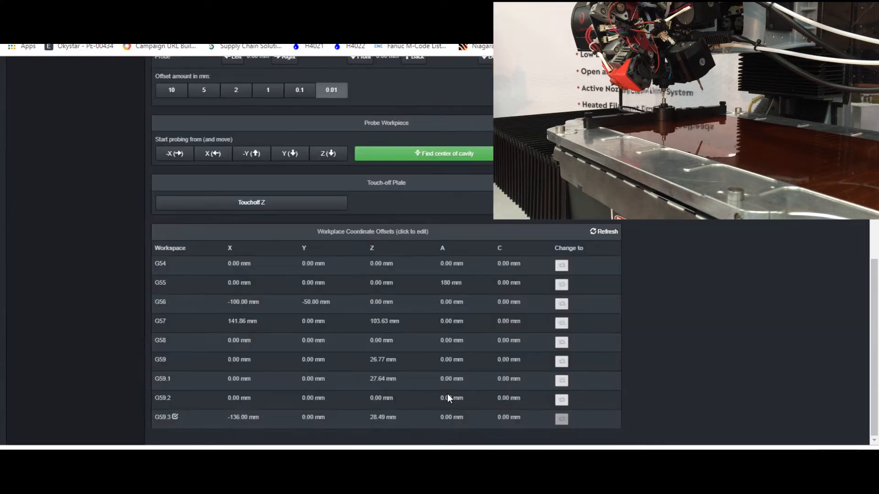
{"action": "scroll", "coordinate": [448, 393], "scroll_direction": "up", "scroll_amount": 10}
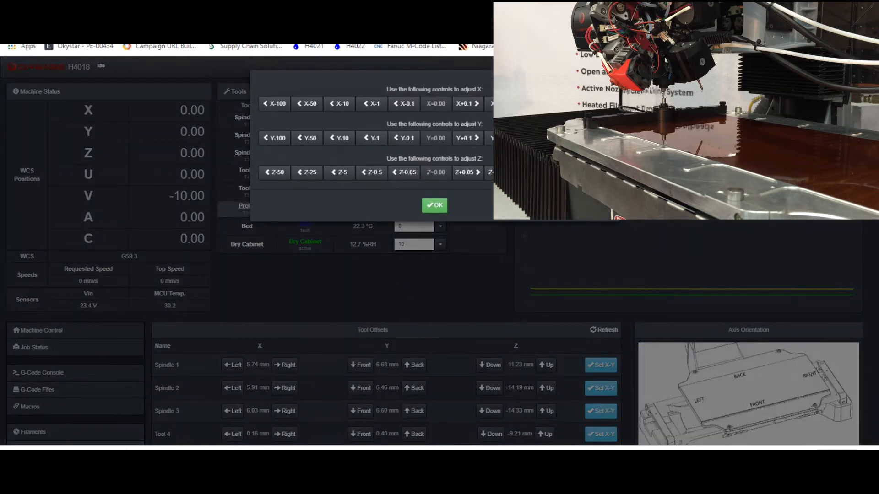
{"action": "left_click", "coordinate": [435, 206]}
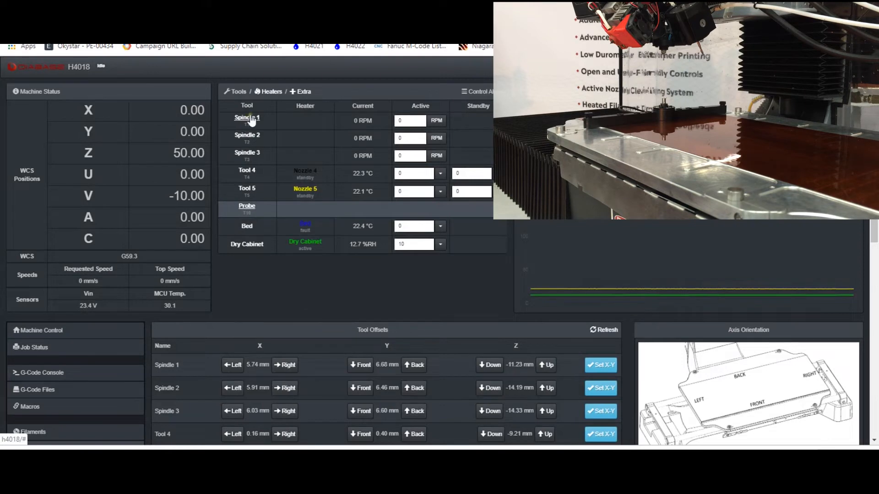
{"action": "left_click", "coordinate": [251, 120]}
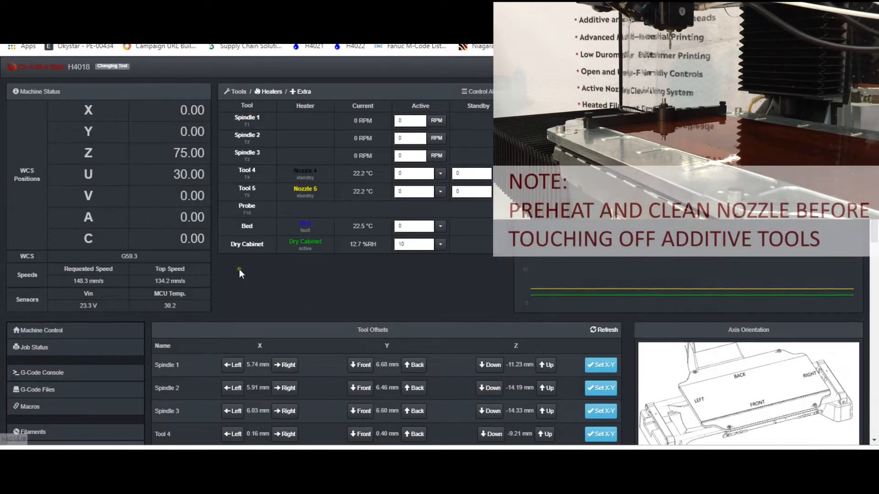
Step: Lower Spindle 1 over the touch-off plate to Z 5 mm
{"action": "scroll", "coordinate": [255, 275], "scroll_direction": "down", "scroll_amount": 3}
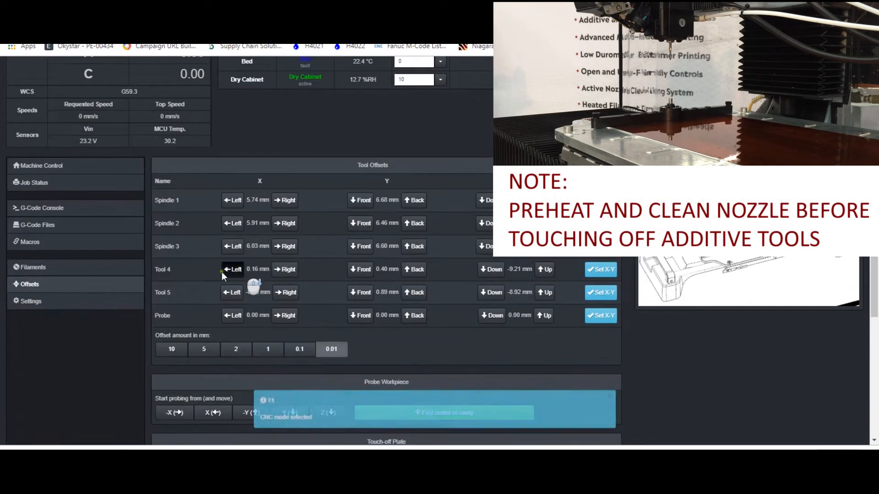
{"action": "scroll", "coordinate": [246, 257], "scroll_direction": "down", "scroll_amount": 3}
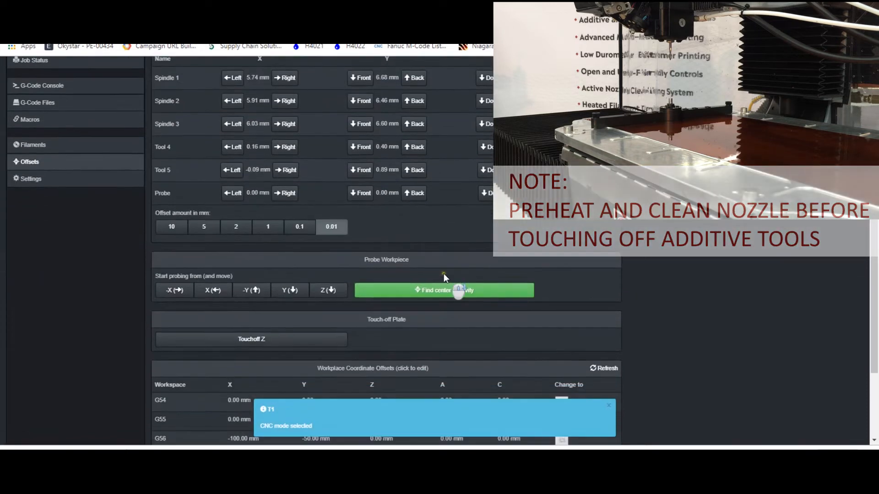
{"action": "scroll", "coordinate": [279, 330], "scroll_direction": "up", "scroll_amount": 6}
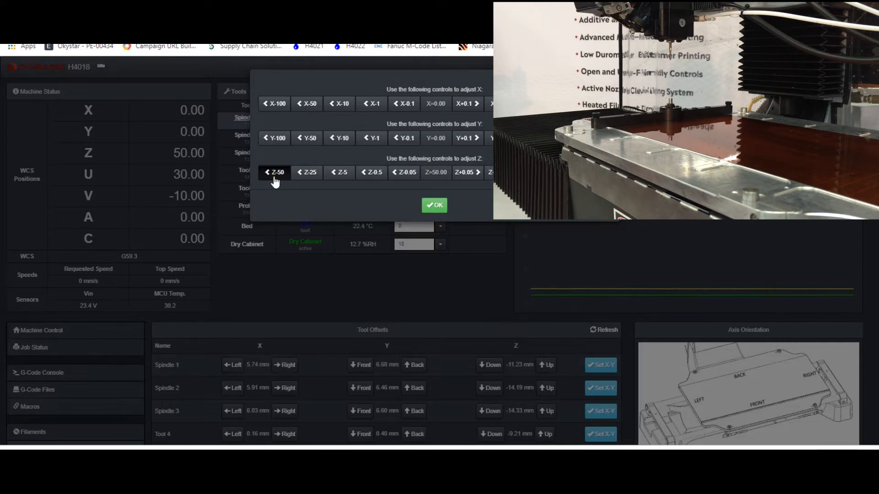
{"action": "left_click", "coordinate": [316, 173]}
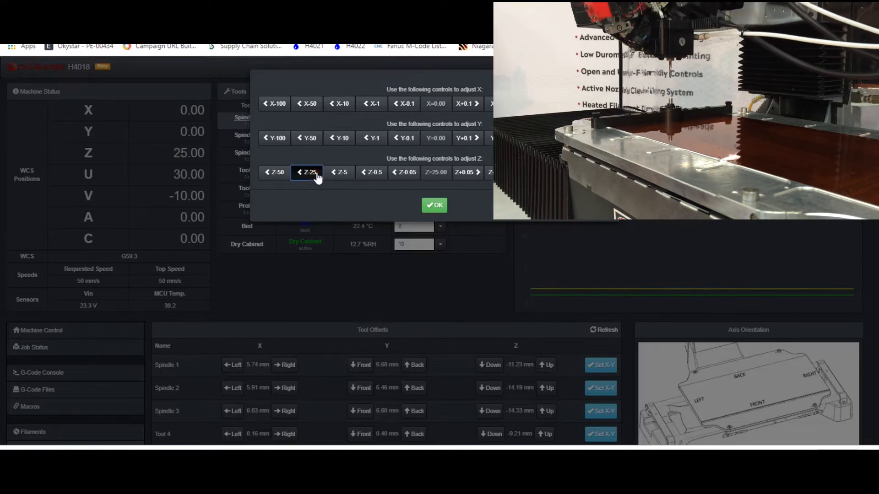
{"action": "left_click", "coordinate": [341, 173]}
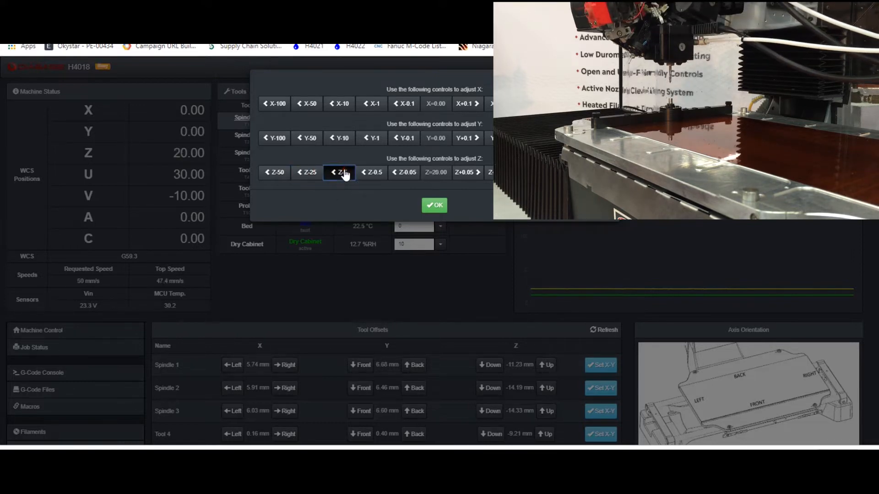
{"action": "left_click", "coordinate": [345, 175]}
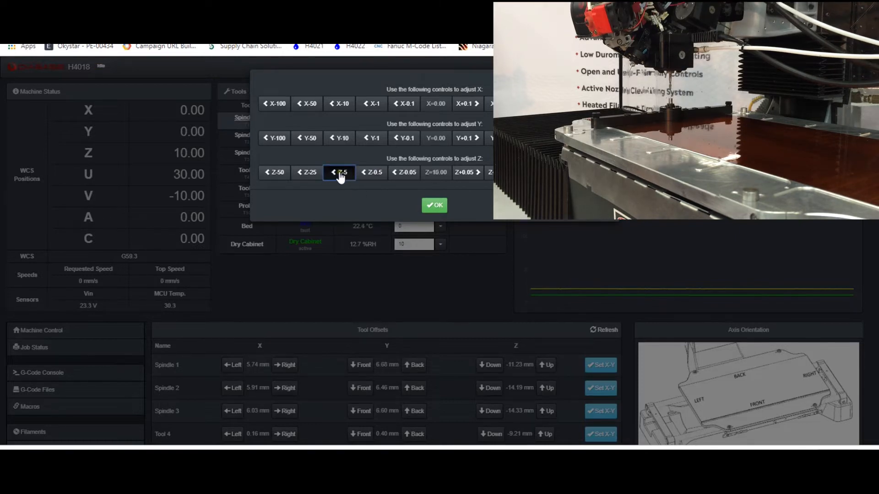
{"action": "left_click", "coordinate": [341, 176]}
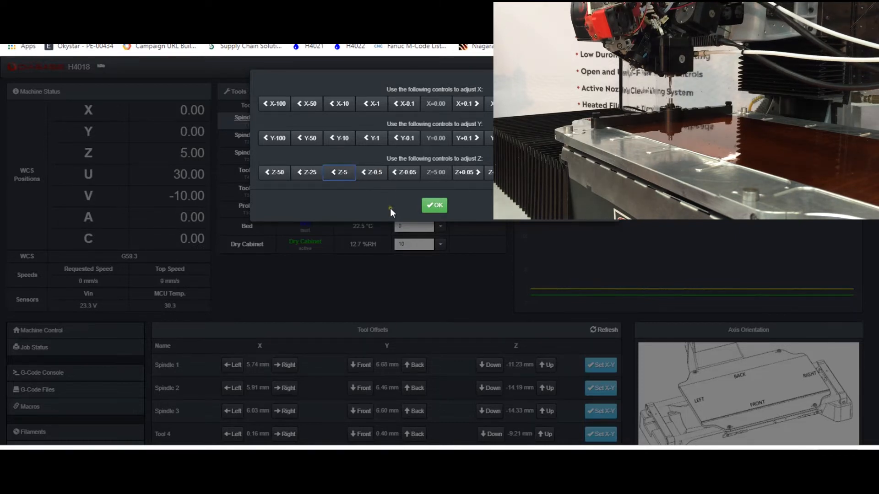
{"action": "left_click", "coordinate": [436, 206]}
Step: Run the Z touch-off with Spindle 1 and check its Z position in the machine status
{"action": "scroll", "coordinate": [341, 275], "scroll_direction": "down", "scroll_amount": 5}
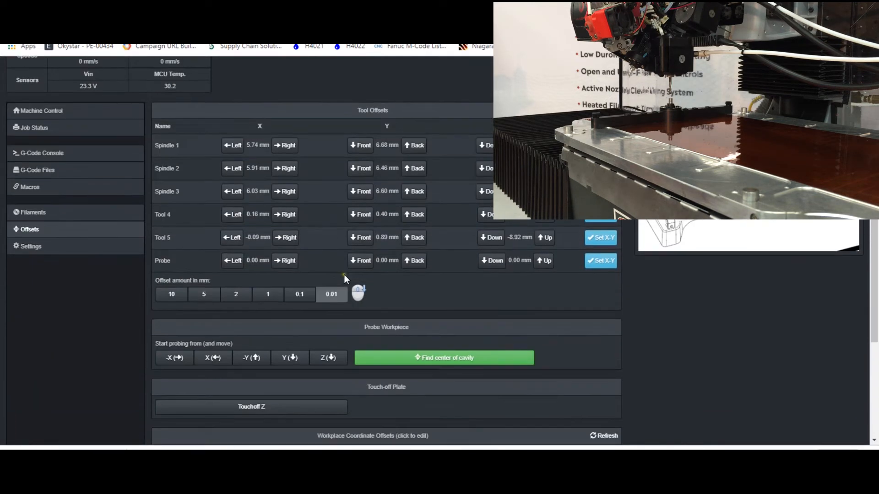
{"action": "scroll", "coordinate": [344, 274], "scroll_direction": "down", "scroll_amount": 2}
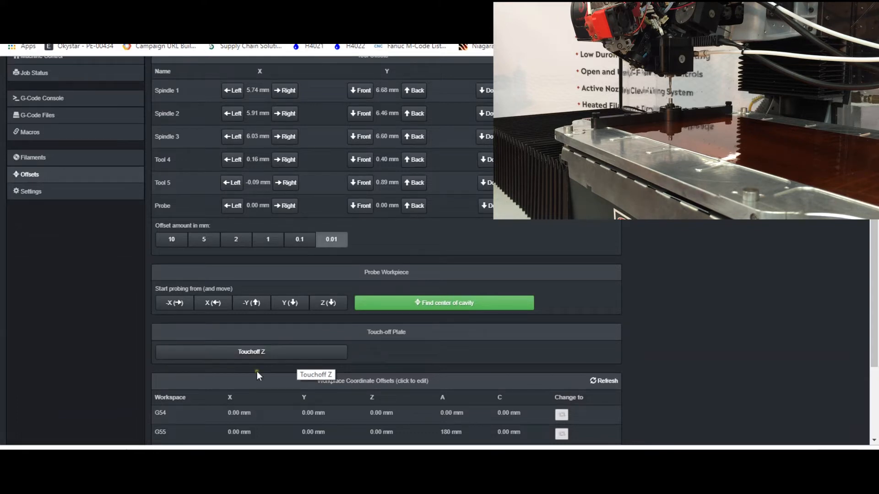
{"action": "left_click", "coordinate": [234, 355]}
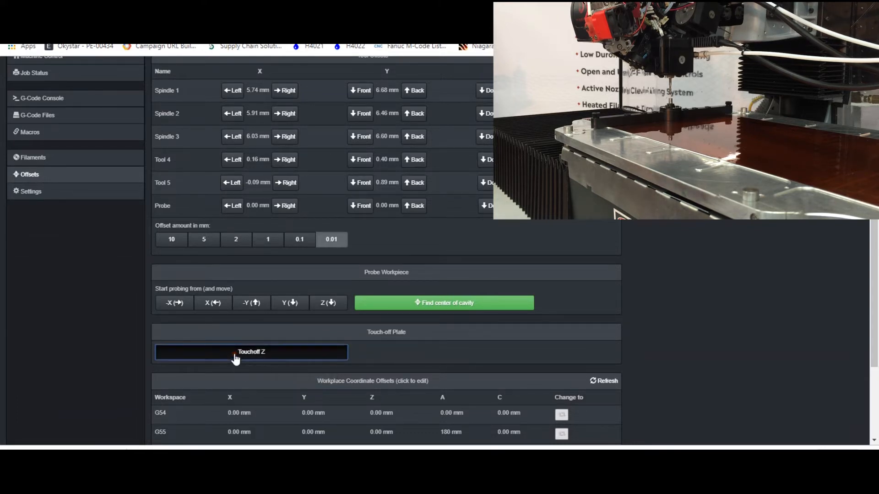
{"action": "scroll", "coordinate": [133, 377], "scroll_direction": "up", "scroll_amount": 6}
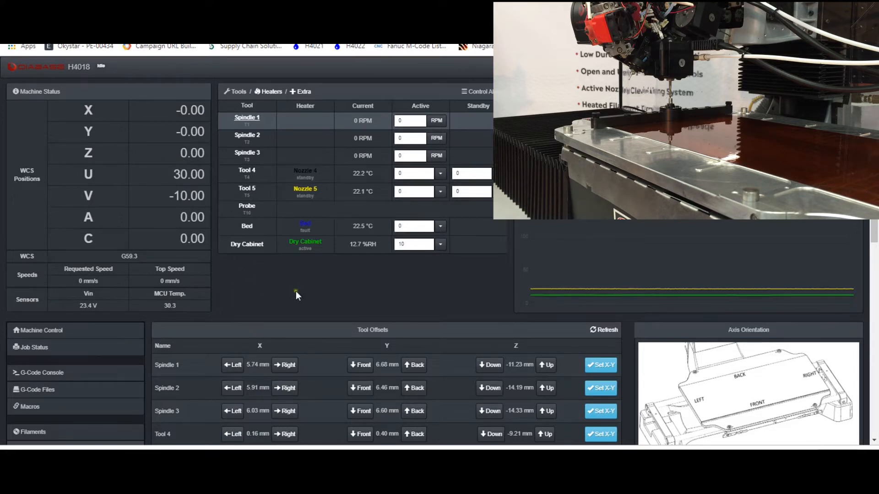
{"action": "scroll", "coordinate": [298, 292], "scroll_direction": "down", "scroll_amount": 1}
{"action": "scroll", "coordinate": [389, 283], "scroll_direction": "up", "scroll_amount": 1}
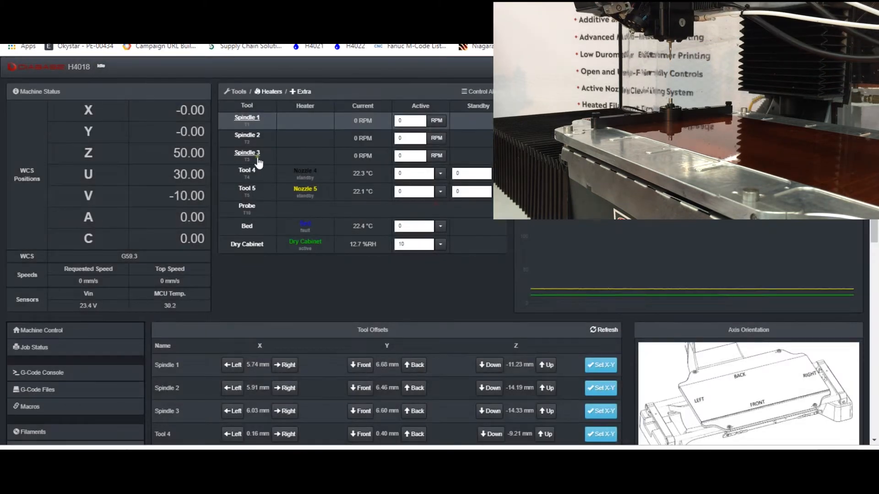
Step: Switch the active tool to Spindle 2 and set its Z tool offset to -5 mm
{"action": "left_click", "coordinate": [252, 136]}
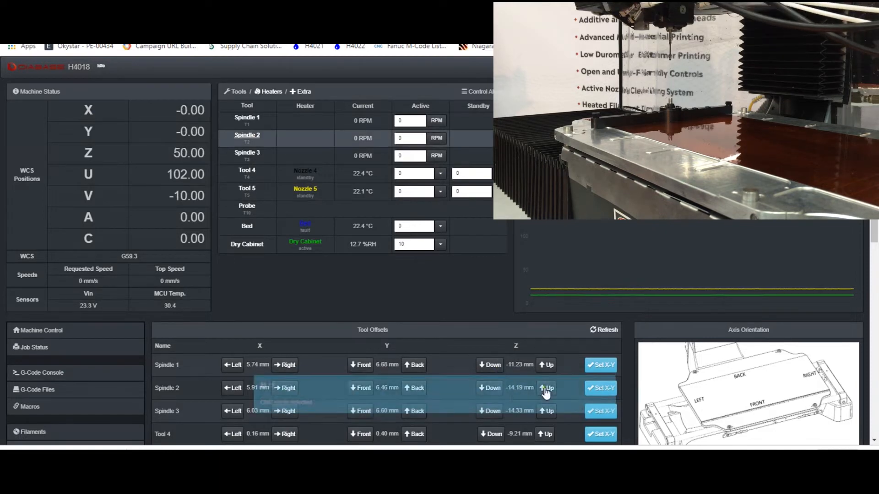
{"action": "left_click", "coordinate": [518, 388]}
{"action": "key", "text": "ctrl+a"}
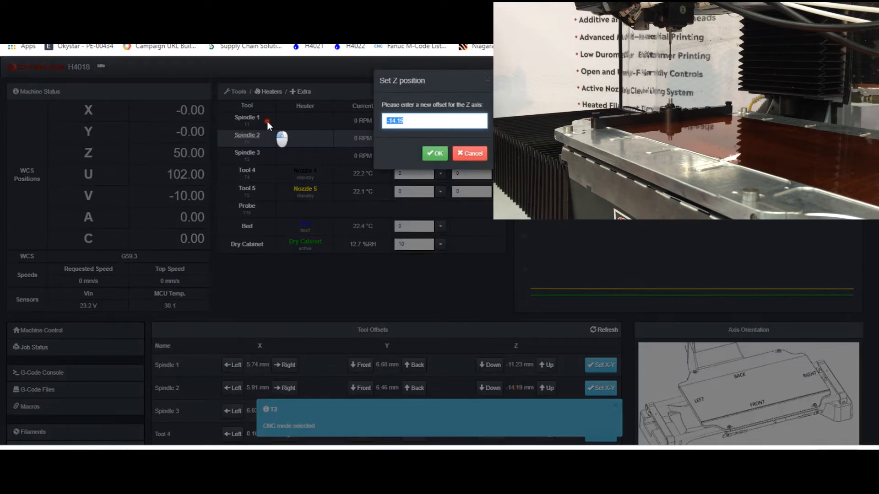
{"action": "type", "text": "-5"}
{"action": "key", "text": "Return"}
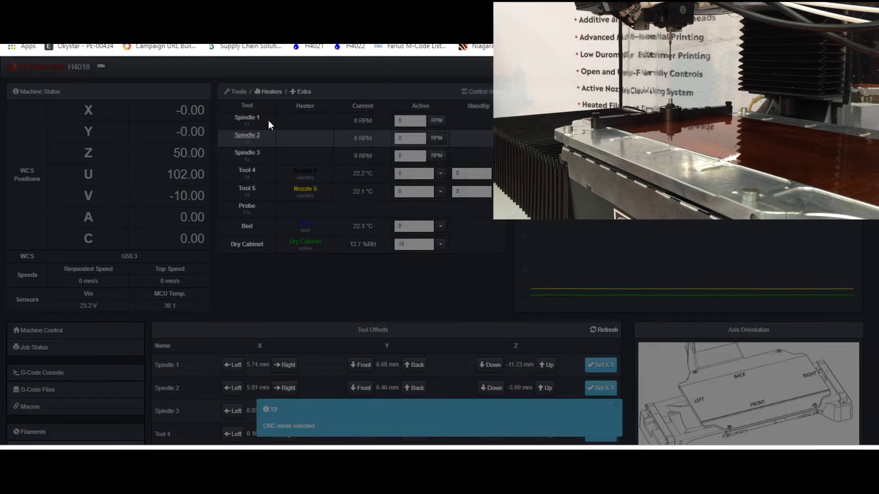
Step: Lower Spindle 2 over the touch-off plate in 5 mm increments to Z 14.19 mm
{"action": "scroll", "coordinate": [372, 162], "scroll_direction": "down", "scroll_amount": 3}
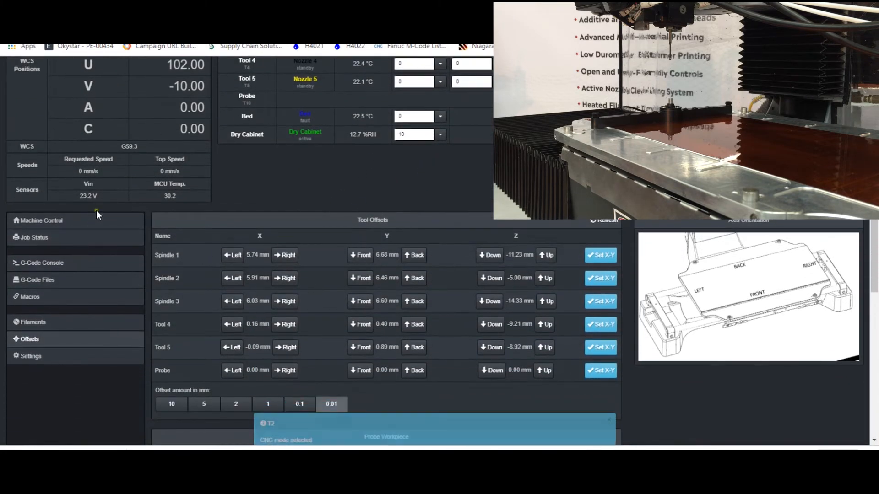
{"action": "scroll", "coordinate": [83, 283], "scroll_direction": "up", "scroll_amount": 3}
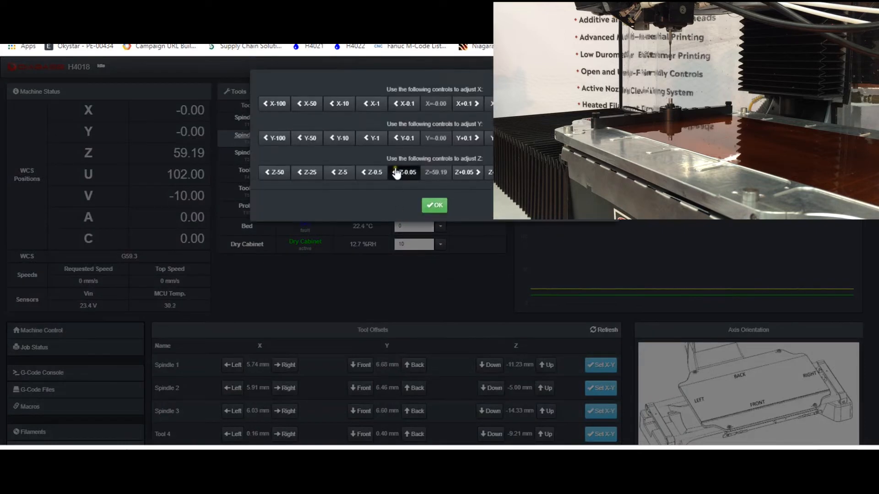
{"action": "left_click", "coordinate": [347, 173]}
{"action": "left_click", "coordinate": [344, 174]}
{"action": "left_click", "coordinate": [343, 174]}
{"action": "left_click", "coordinate": [343, 174]}
{"action": "left_click", "coordinate": [344, 174]}
{"action": "left_click", "coordinate": [343, 174]}
{"action": "left_click", "coordinate": [343, 174]}
{"action": "left_click", "coordinate": [343, 173]}
{"action": "left_click", "coordinate": [343, 174]}
{"action": "left_click", "coordinate": [344, 174]}
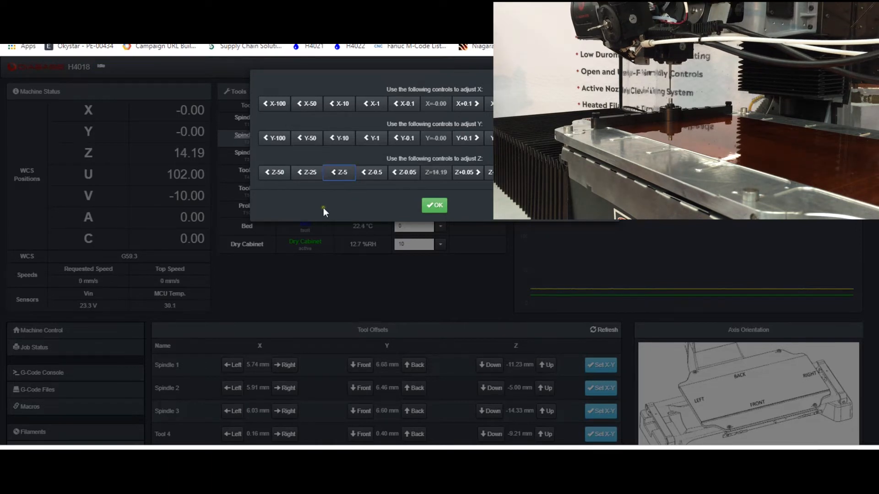
{"action": "left_click", "coordinate": [434, 205]}
Step: Run the Z touch-off with Spindle 2 and check its Z position in the machine status
{"action": "scroll", "coordinate": [406, 317], "scroll_direction": "down", "scroll_amount": 6}
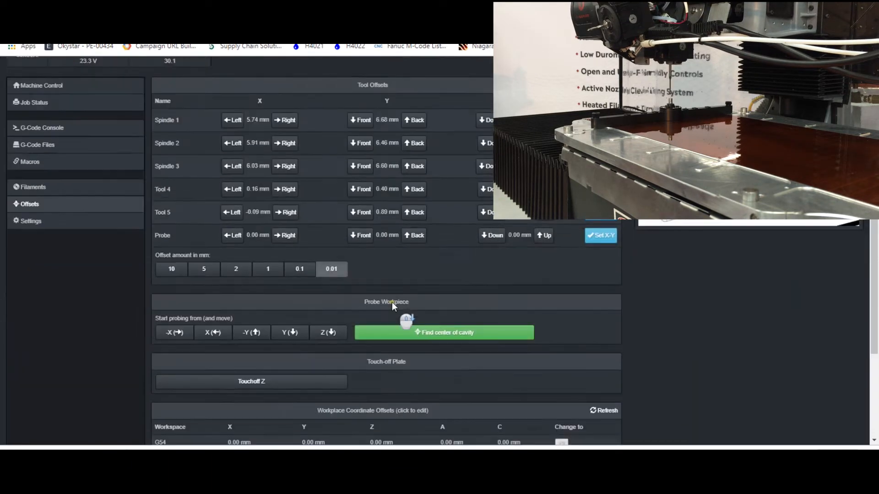
{"action": "left_click", "coordinate": [276, 359]}
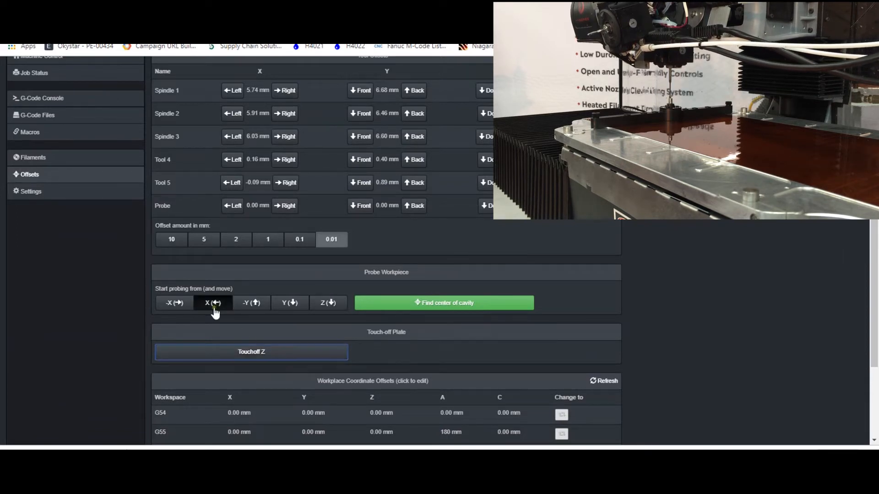
{"action": "scroll", "coordinate": [218, 303], "scroll_direction": "up", "scroll_amount": 2}
{"action": "scroll", "coordinate": [218, 303], "scroll_direction": "up", "scroll_amount": 3}
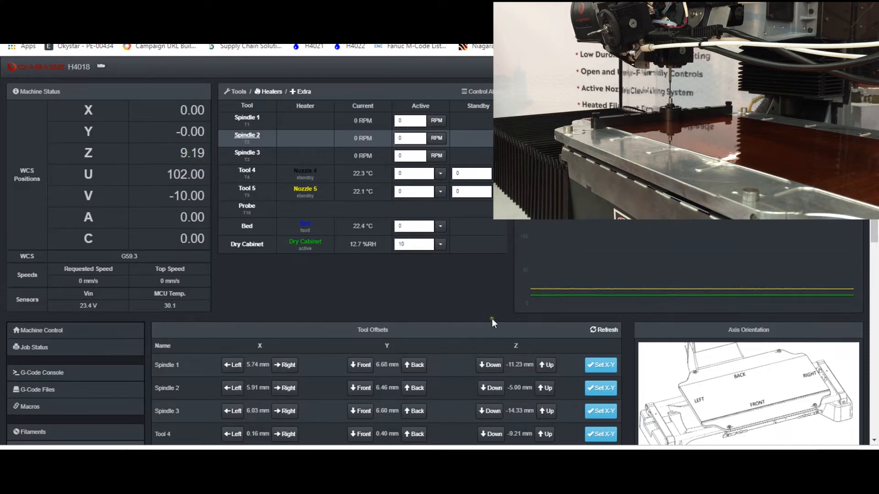
Step: Zero Spindle 2's Z tool offset to read the uncorrected Z position, and enter -14.19 mm as its offset
{"action": "left_click", "coordinate": [517, 390]}
{"action": "type", "text": "0"}
{"action": "key", "text": "Return"}
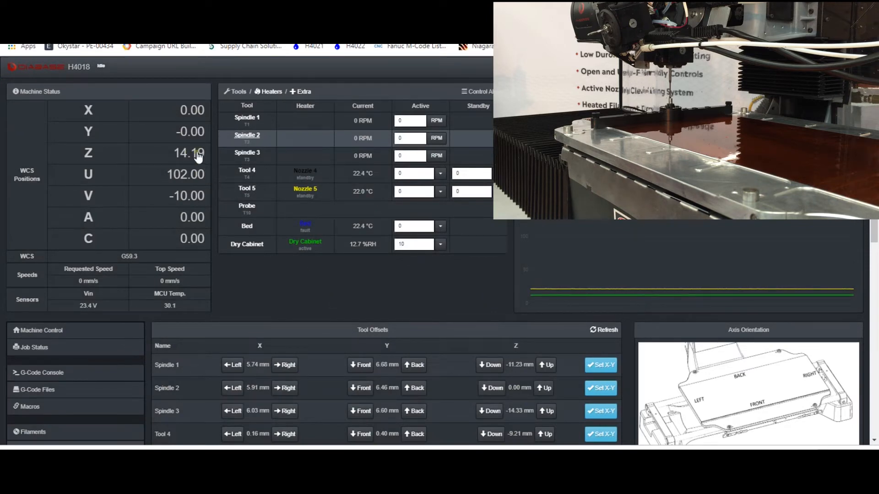
{"action": "left_click", "coordinate": [520, 389]}
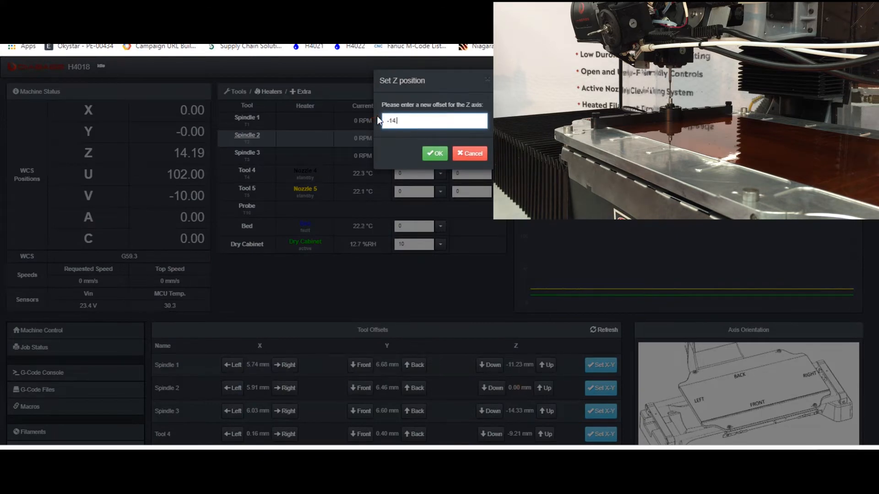
{"action": "key", "text": "Return"}
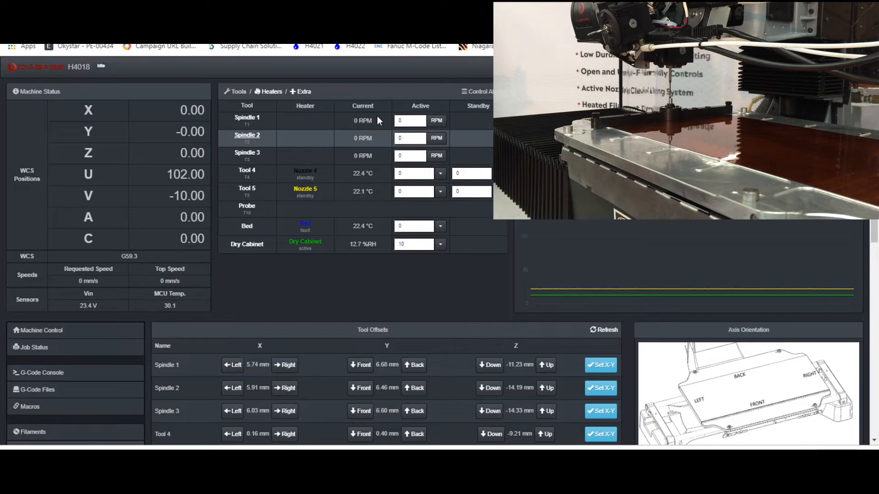
Step: Raise Spindle 2 to about Z 50 mm and switch the active tool to Spindle 3
{"action": "scroll", "coordinate": [455, 349], "scroll_direction": "down", "scroll_amount": 6}
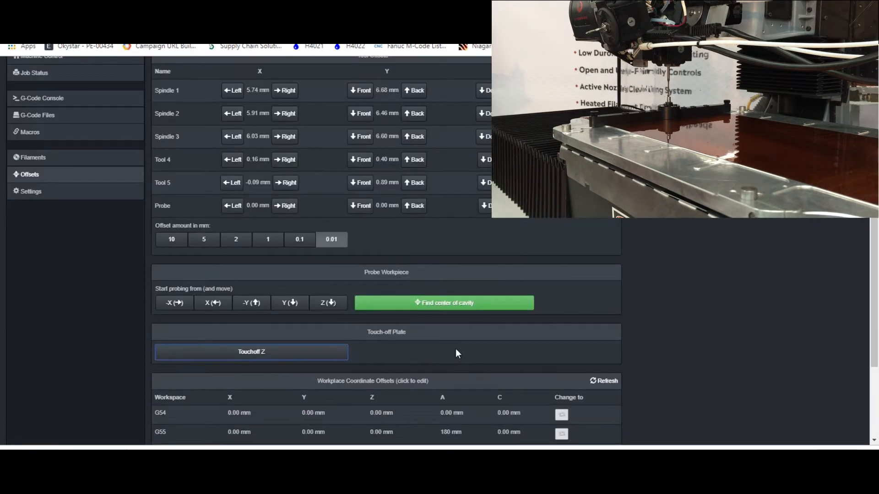
{"action": "scroll", "coordinate": [454, 349], "scroll_direction": "up", "scroll_amount": 6}
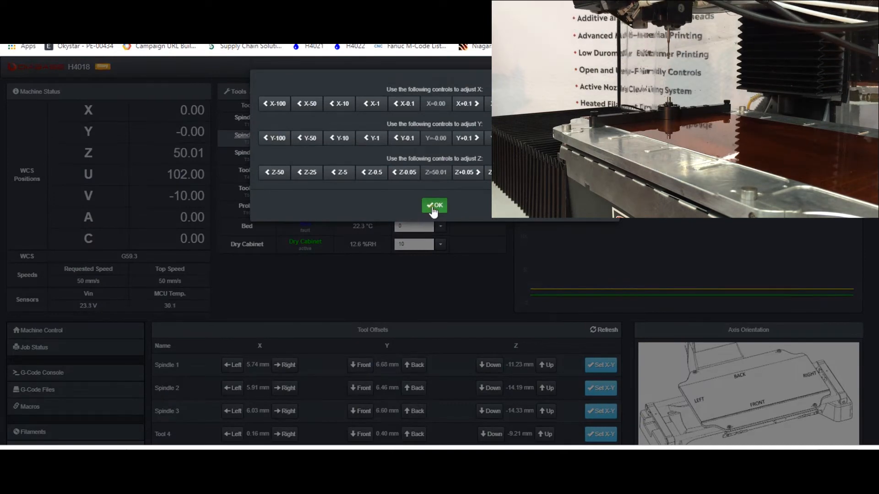
{"action": "left_click", "coordinate": [434, 205]}
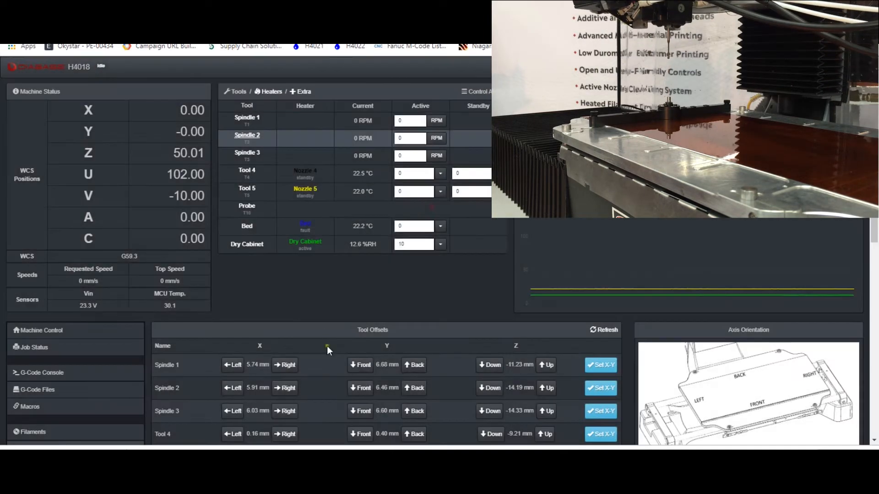
{"action": "left_click", "coordinate": [265, 137]}
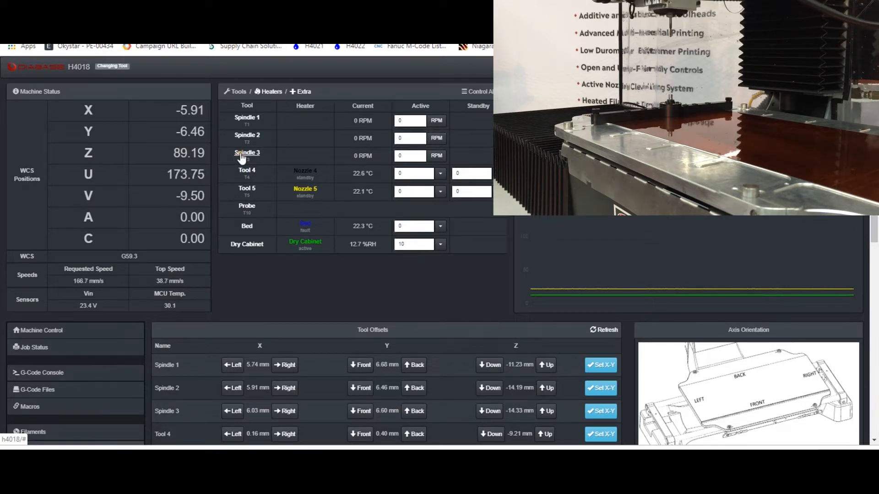
Step: Lower Spindle 3 over the touch-off plate in 5 mm increments to Z 5 mm
{"action": "scroll", "coordinate": [356, 254], "scroll_direction": "down", "scroll_amount": 5}
{"action": "scroll", "coordinate": [356, 253], "scroll_direction": "up", "scroll_amount": 5}
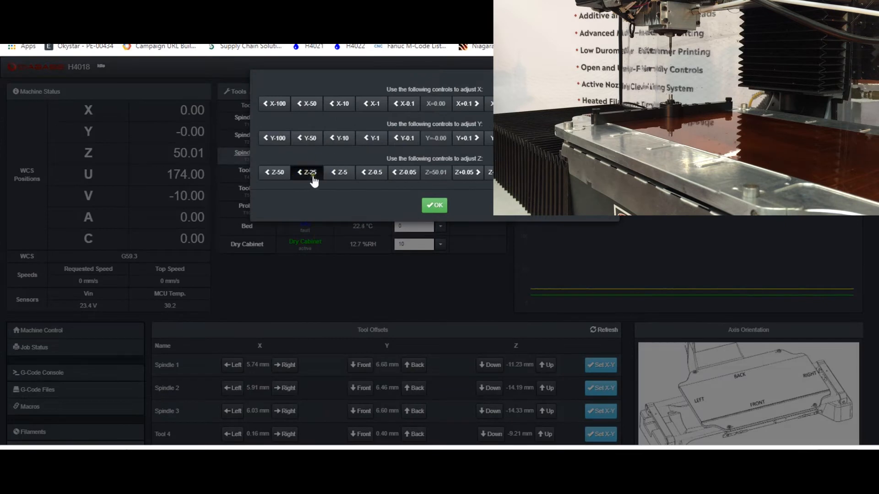
{"action": "left_click", "coordinate": [336, 176]}
{"action": "left_click", "coordinate": [337, 176]}
{"action": "left_click", "coordinate": [337, 176]}
{"action": "left_click", "coordinate": [336, 176]}
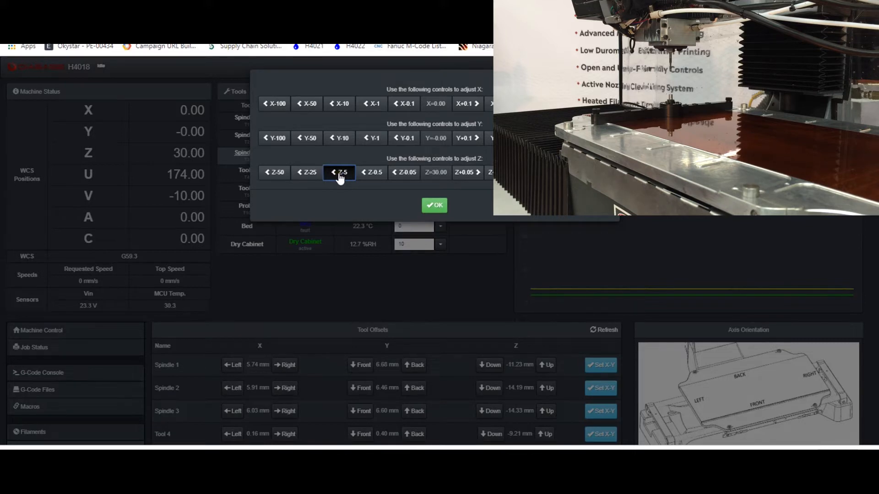
{"action": "left_click", "coordinate": [339, 174]}
{"action": "left_click", "coordinate": [339, 174]}
{"action": "left_click", "coordinate": [339, 174]}
{"action": "left_click", "coordinate": [339, 175]}
{"action": "left_click", "coordinate": [340, 175]}
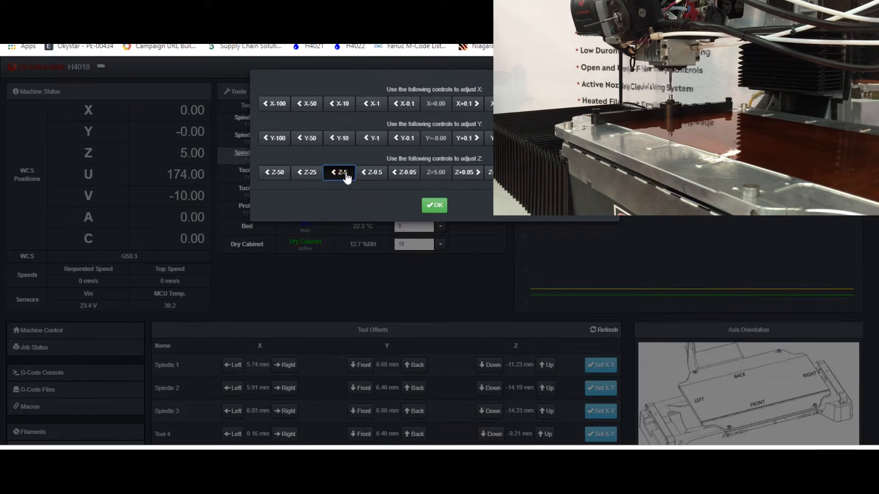
Step: Close the jog controls, run the Z touch-off with Spindle 3, and check its Z position in the machine status
{"action": "left_click", "coordinate": [433, 205]}
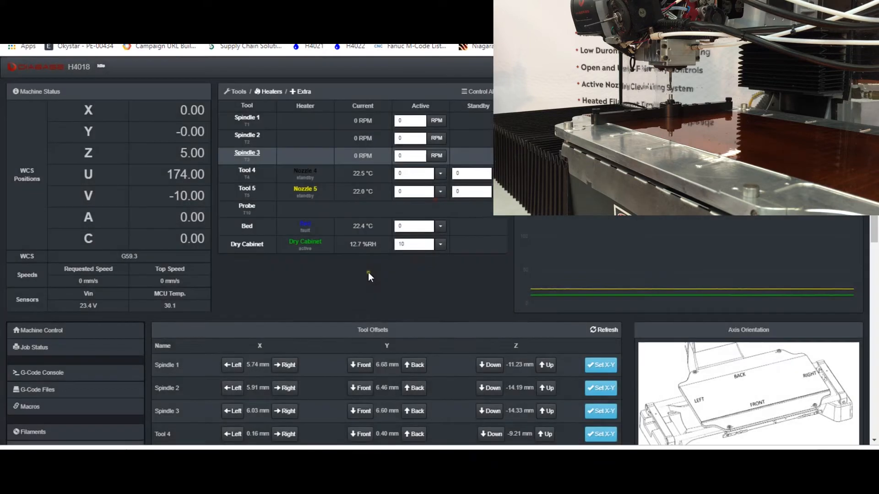
{"action": "scroll", "coordinate": [368, 270], "scroll_direction": "down", "scroll_amount": 7}
{"action": "left_click", "coordinate": [281, 297]}
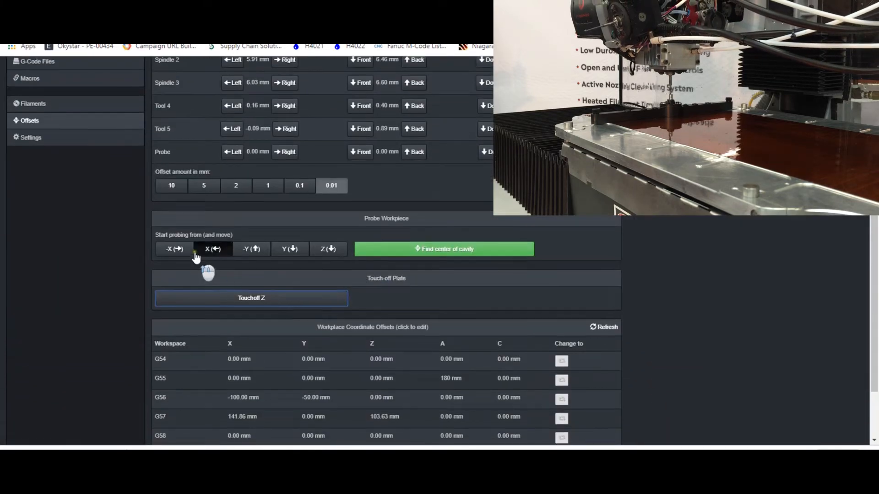
{"action": "scroll", "coordinate": [202, 256], "scroll_direction": "up", "scroll_amount": 10}
{"action": "scroll", "coordinate": [233, 237], "scroll_direction": "up", "scroll_amount": 1}
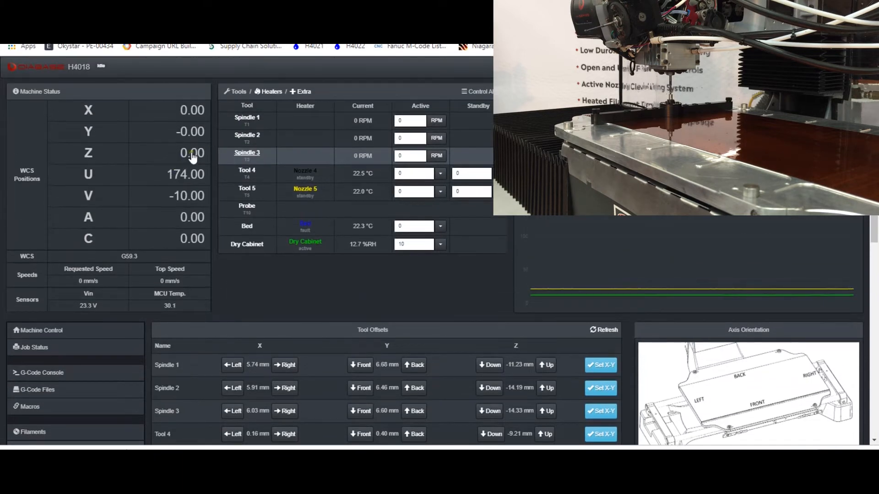
Step: Reposition Spindle 3 for a repeat touch-off, lowering it in 5 mm increments to Z 5 mm
{"action": "scroll", "coordinate": [331, 281], "scroll_direction": "down", "scroll_amount": 2}
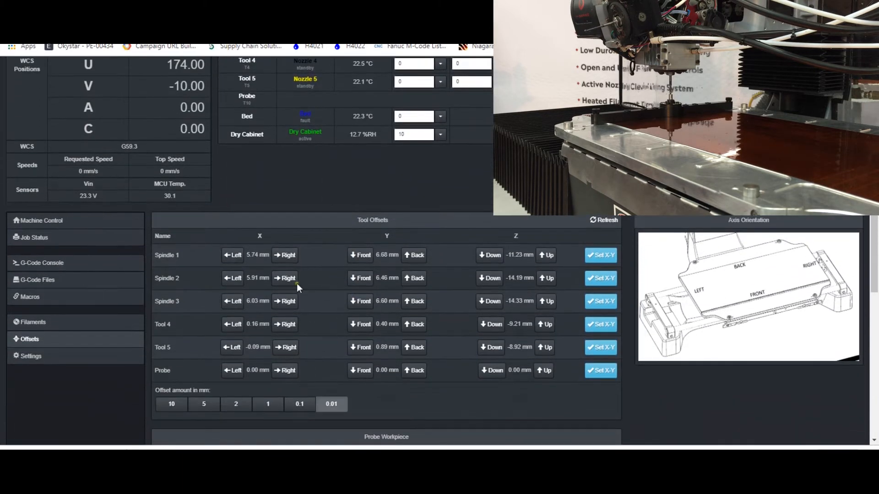
{"action": "scroll", "coordinate": [320, 348], "scroll_direction": "down", "scroll_amount": 4}
{"action": "scroll", "coordinate": [513, 357], "scroll_direction": "up", "scroll_amount": 6}
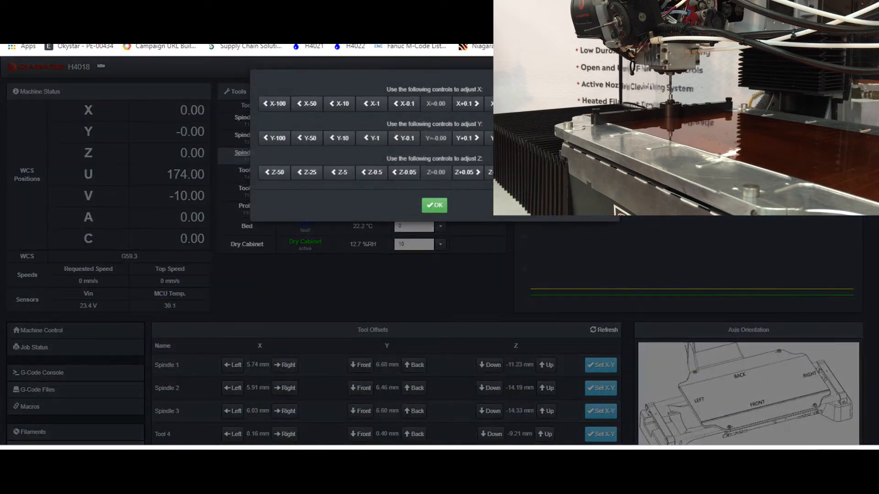
{"action": "left_click", "coordinate": [344, 176]}
{"action": "left_click", "coordinate": [345, 176]}
{"action": "left_click", "coordinate": [345, 176]}
{"action": "left_click", "coordinate": [345, 176]}
{"action": "left_click", "coordinate": [345, 176]}
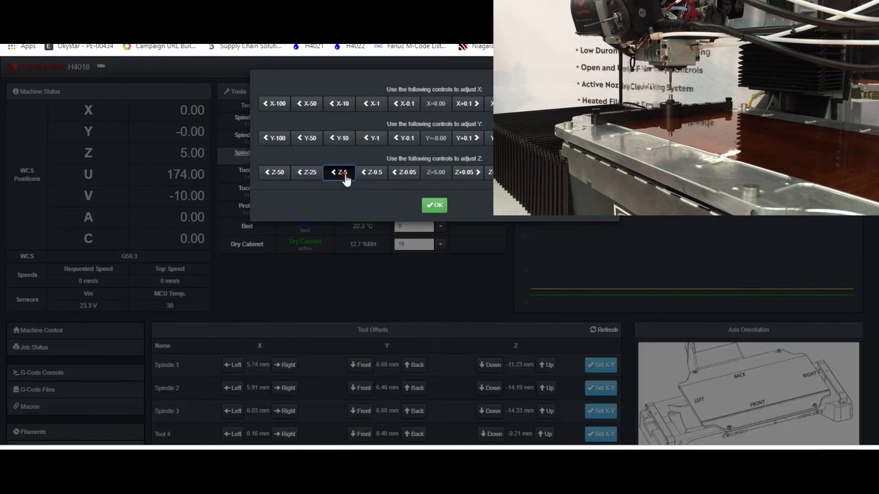
Step: Repeat the Z touch-off with Spindle 3 and recheck its Z position in the machine status
{"action": "left_click", "coordinate": [441, 213]}
{"action": "scroll", "coordinate": [376, 291], "scroll_direction": "down", "scroll_amount": 5}
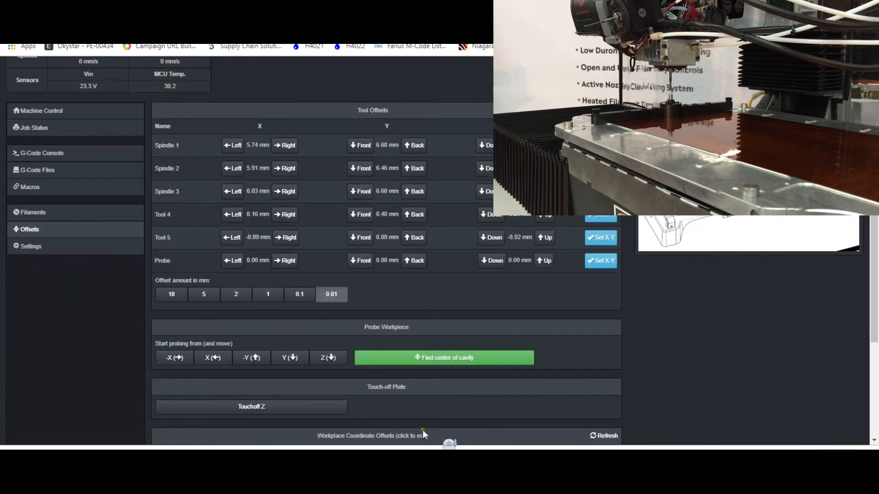
{"action": "left_click", "coordinate": [301, 409]}
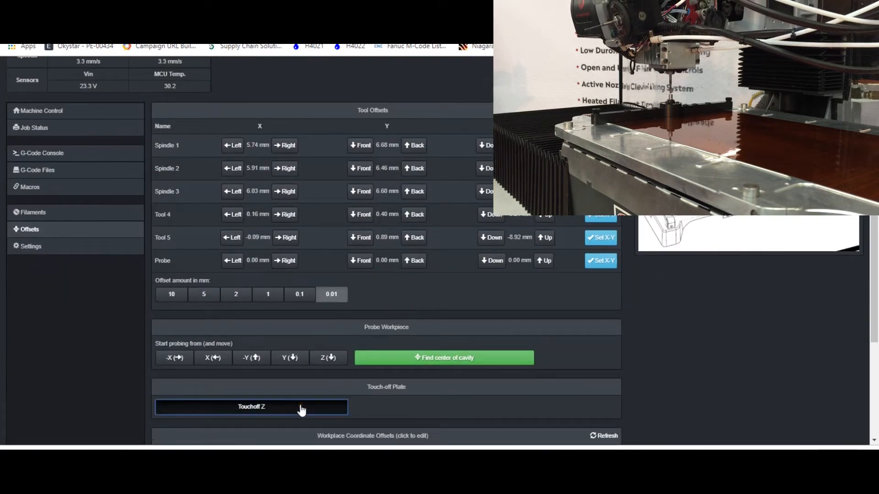
{"action": "scroll", "coordinate": [378, 404], "scroll_direction": "up", "scroll_amount": 5}
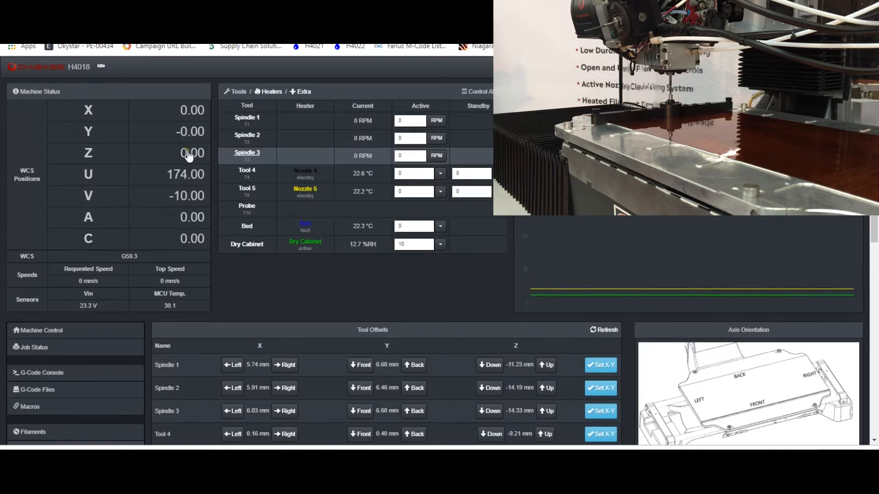
Step: Raise Spindle 3 off the touch-off plate in two 25 mm Z increments
{"action": "left_click", "coordinate": [73, 333]}
{"action": "left_click", "coordinate": [612, 386]}
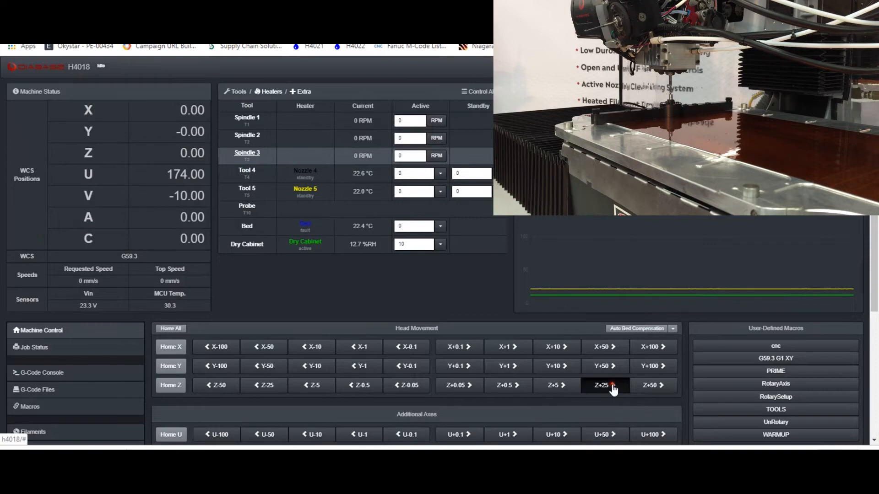
{"action": "left_click", "coordinate": [612, 387]}
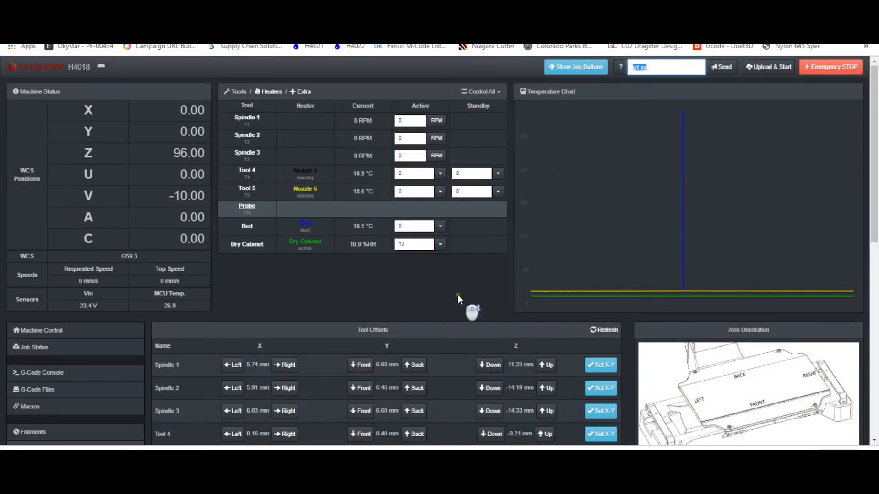
Step: Change the active workspace to G54 in the workplace coordinate offsets
{"action": "scroll", "coordinate": [458, 297], "scroll_direction": "down", "scroll_amount": 8}
{"action": "scroll", "coordinate": [504, 297], "scroll_direction": "down", "scroll_amount": 2}
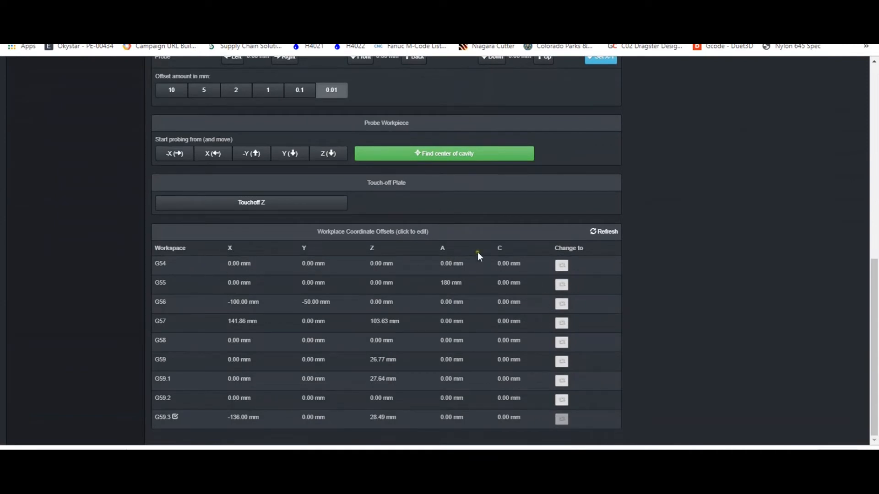
{"action": "left_click", "coordinate": [564, 268]}
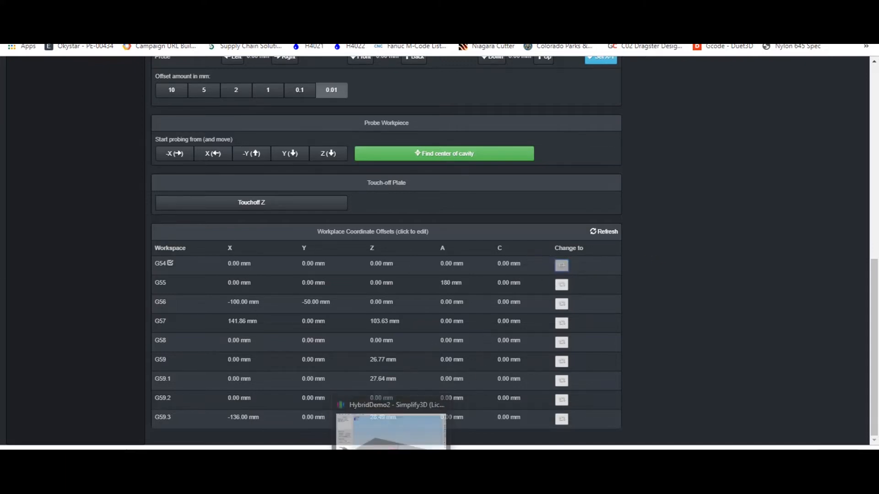
Step: Switch to Simplify3D, exit the toolpath preview, and open the starting script of the T5-Nylon080Noz(1) process
{"action": "left_click", "coordinate": [393, 484]}
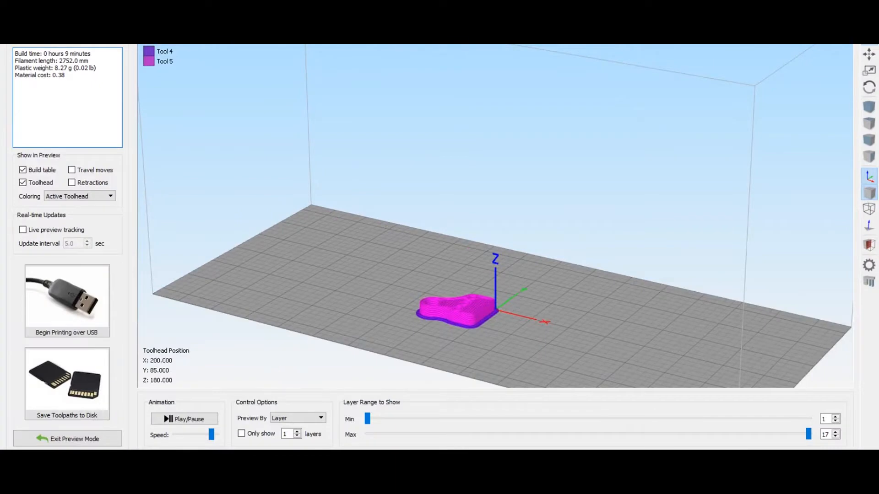
{"action": "left_click", "coordinate": [46, 438]}
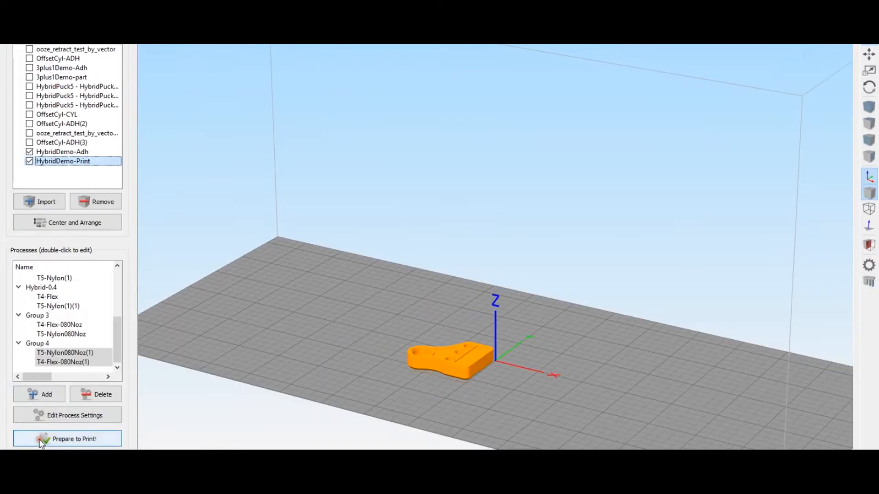
{"action": "double_click", "coordinate": [62, 349]}
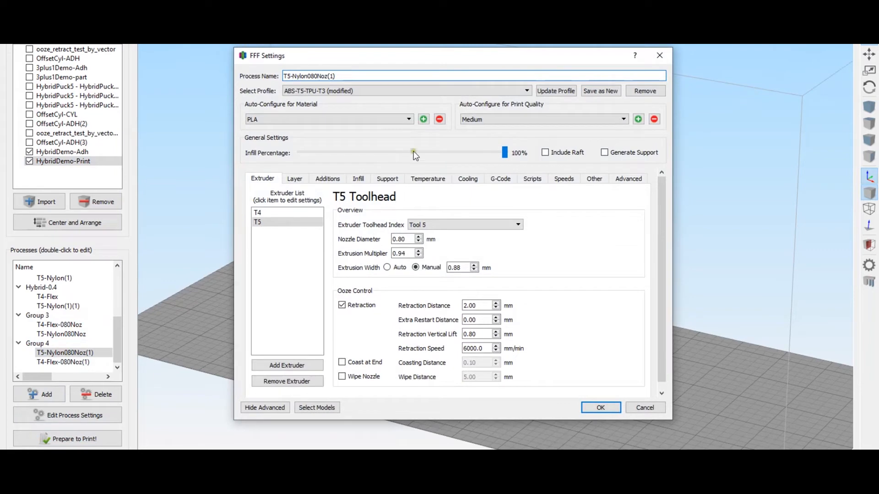
{"action": "left_click", "coordinate": [531, 183]}
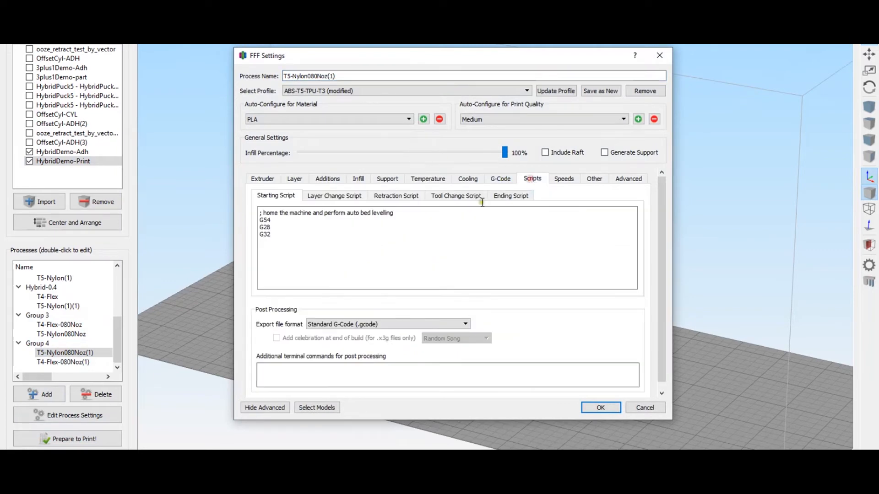
Step: Comment out the G54 line in the starting script by putting a semicolon in front of it
{"action": "left_click_drag", "start_coordinate": [273, 220], "coordinate": [260, 219]}
{"action": "left_click", "coordinate": [303, 232]}
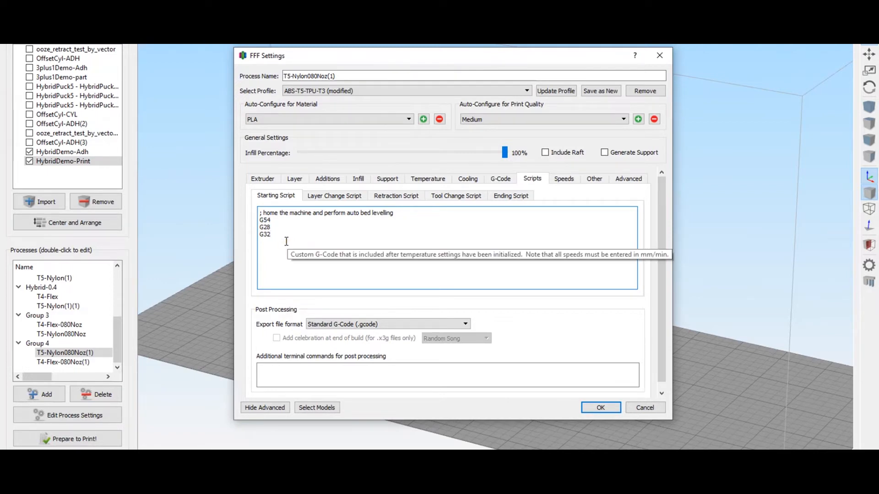
{"action": "left_click", "coordinate": [297, 220]}
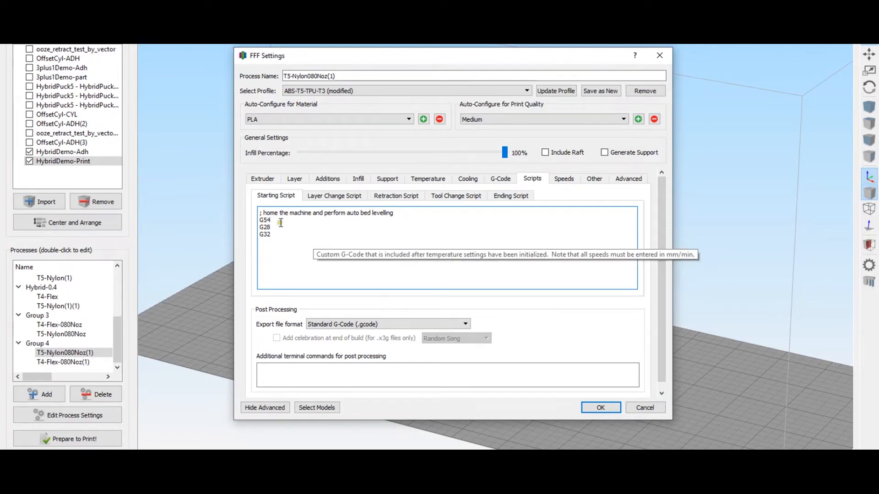
{"action": "double_click", "coordinate": [265, 220]}
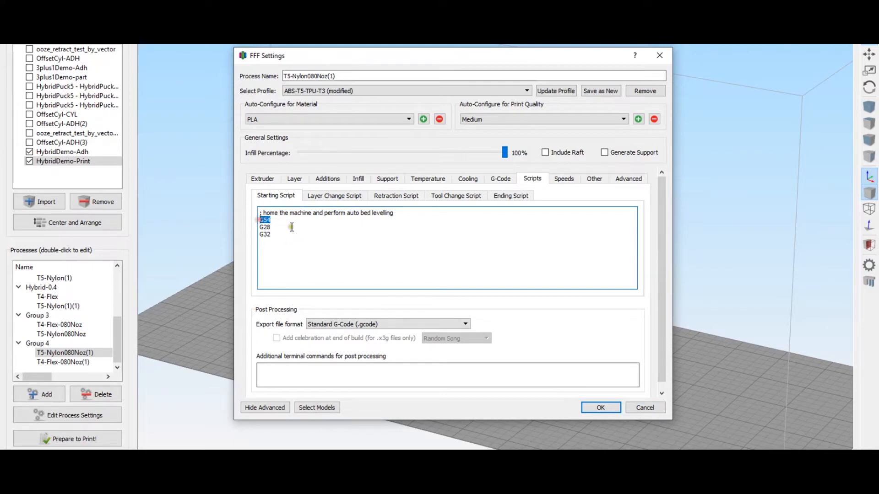
{"action": "left_click", "coordinate": [261, 220]}
{"action": "type", "text": ";"}
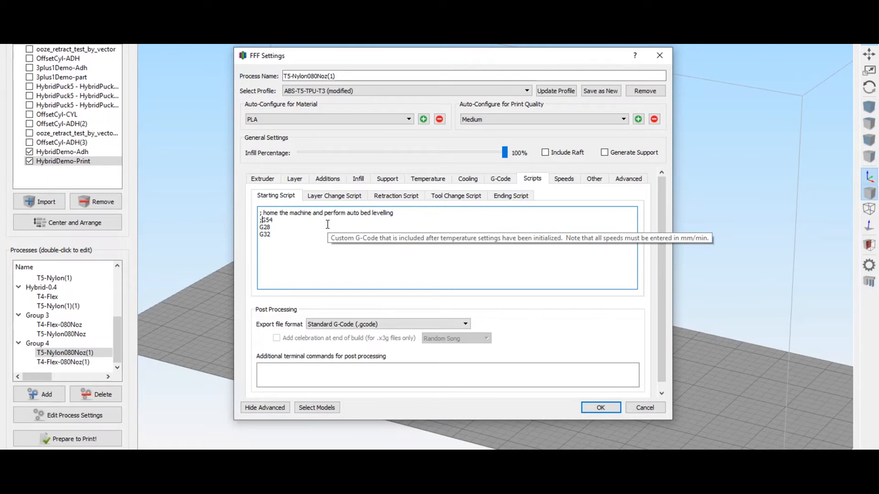